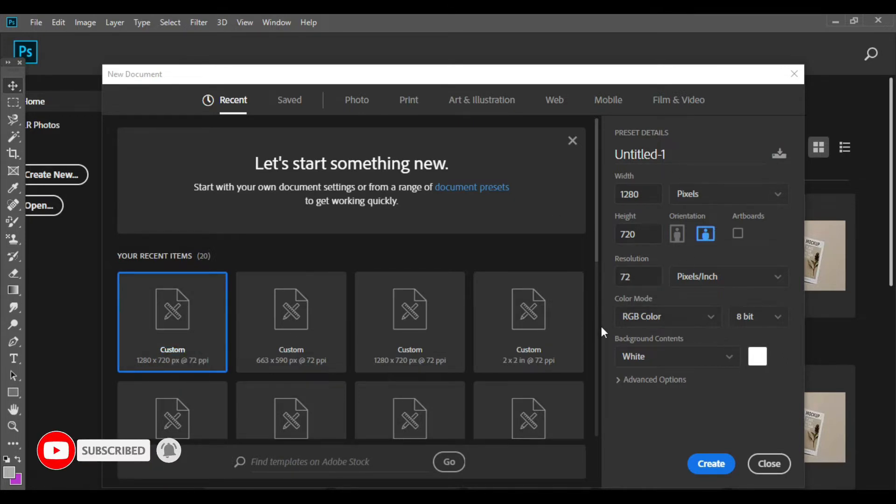
# Step: Create a 1280 × 720 px landscape document at 72 pixels/inch in RGB Color with a white background
pyautogui.click(721, 466)
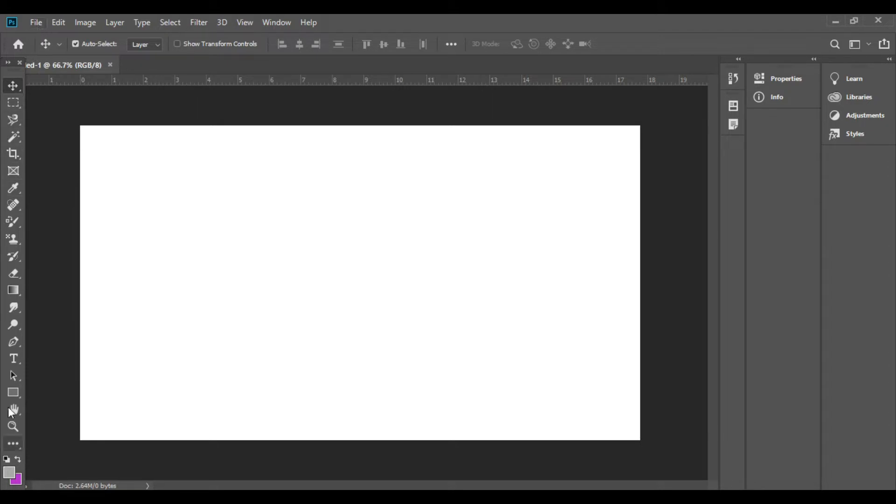
pyautogui.click(11, 394)
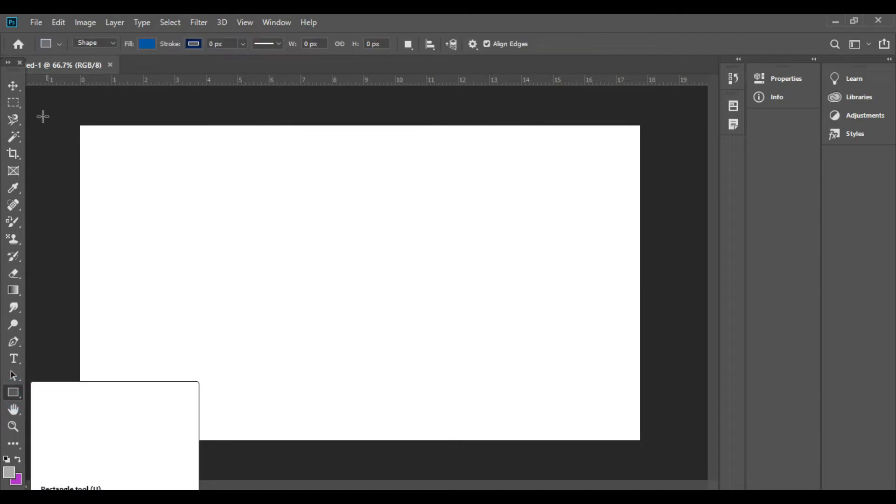
pyautogui.click(14, 86)
# Step: Open the photo of the woman in a denim jacket and hoodie from the Downloads folder
pyautogui.click(37, 22)
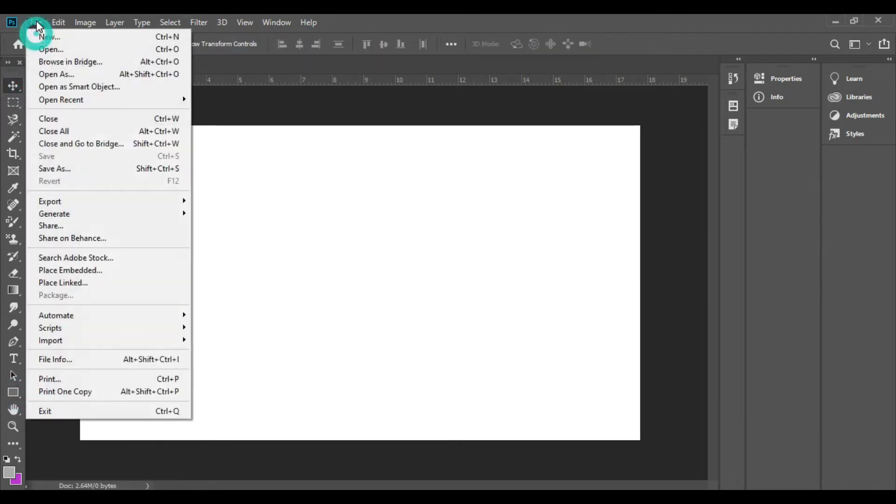
pyautogui.click(49, 49)
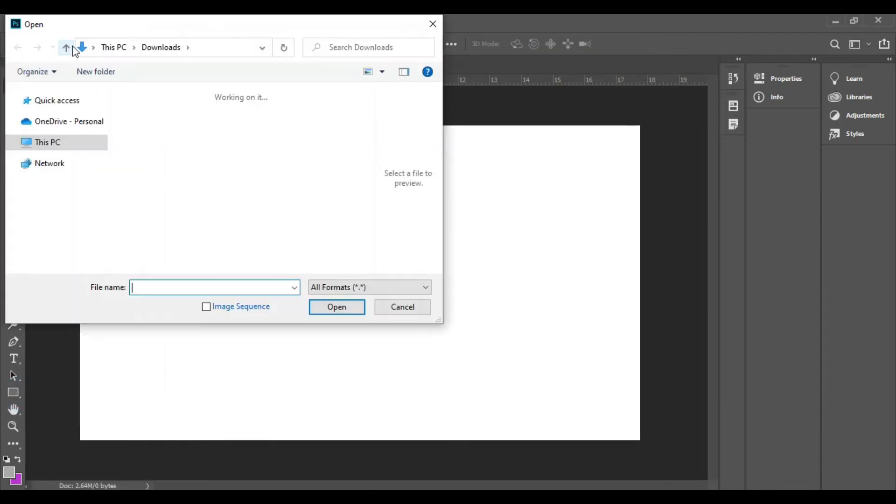
pyautogui.click(314, 149)
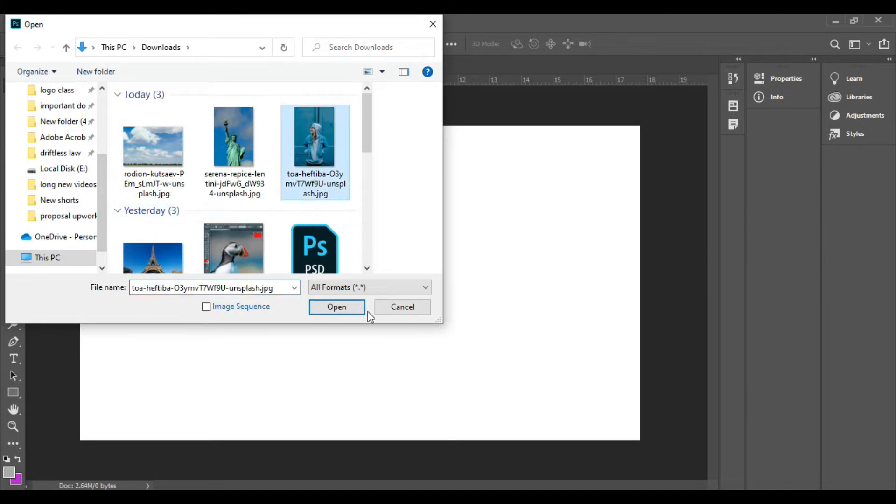
pyautogui.click(337, 307)
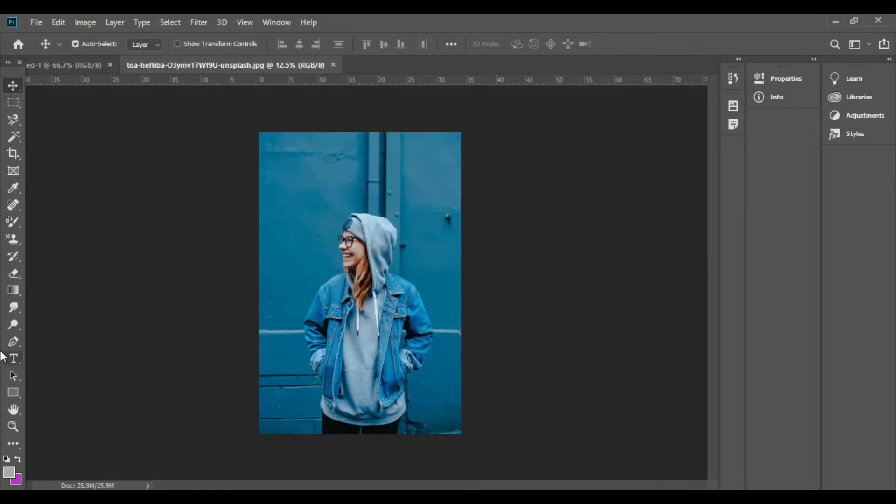
# Step: Start a Pen tool shape outline at the hoodie's right hem and trace up the jacket's side toward the hand pocket
pyautogui.click(16, 345)
pyautogui.rightClick(17, 352)
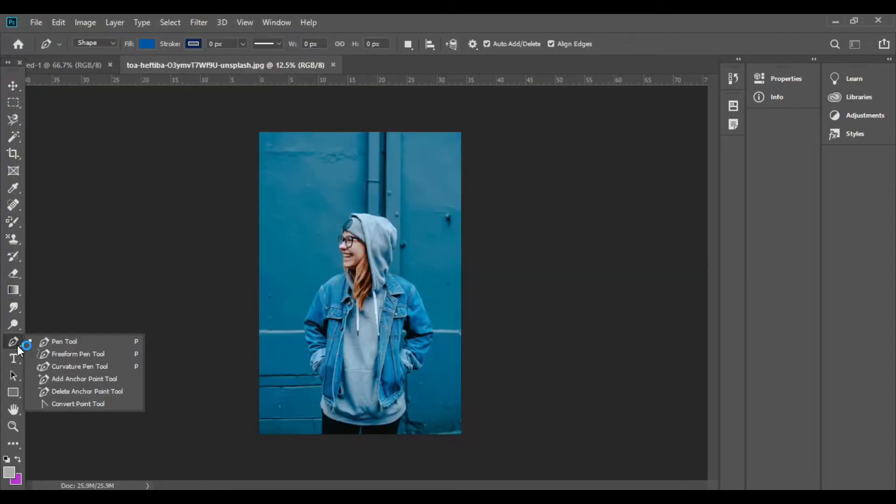
pyautogui.click(59, 346)
pyautogui.hotkey('ctrl', '+')
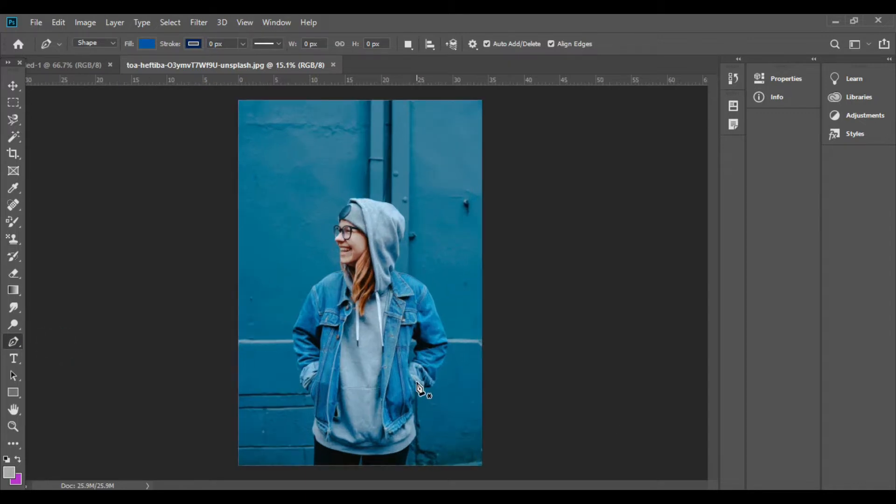
pyautogui.click(405, 472)
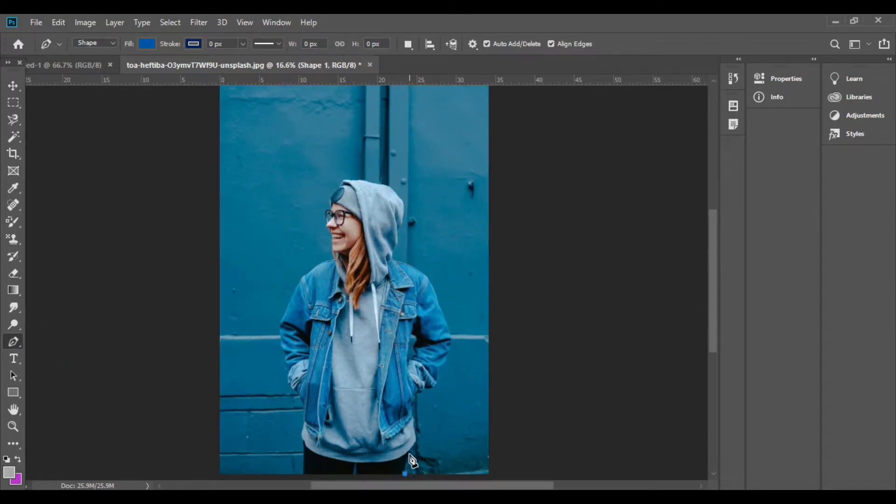
pyautogui.hotkey('ctrl', 'z')
pyautogui.click(418, 439)
pyautogui.moveTo(413, 417); pyautogui.dragTo(402, 395)
pyautogui.scroll(5, 428, 398)
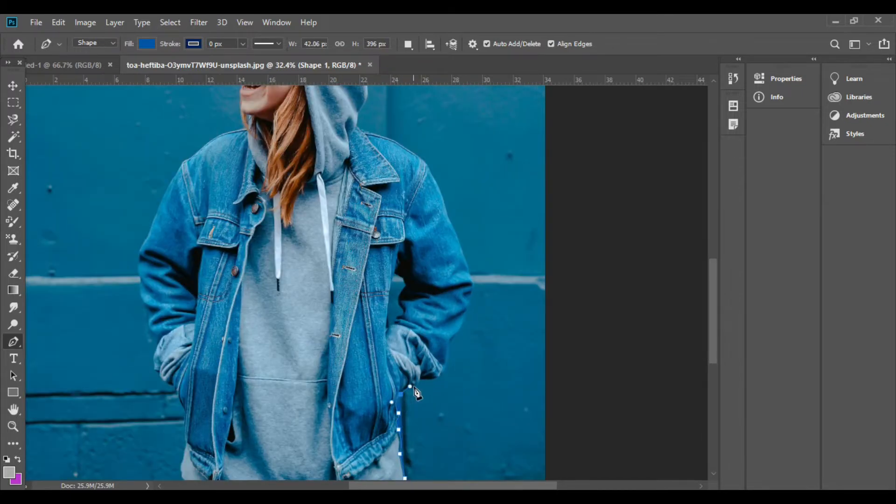
# Step: Continue the outline around the right cuff and elbow, then up the outer edge of the sleeve
pyautogui.click(421, 379)
pyautogui.click(446, 366)
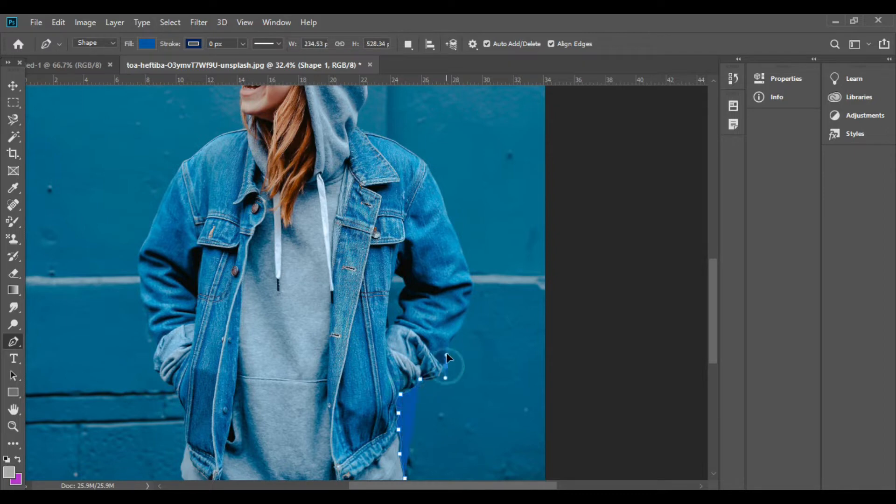
pyautogui.click(453, 342)
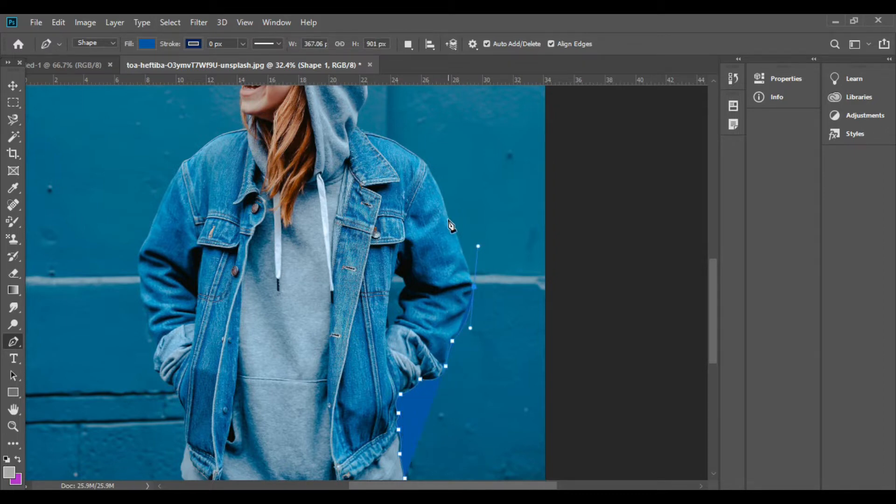
pyautogui.click(452, 226)
pyautogui.hotkey('ctrl', 'z')
pyautogui.keyDown('alt'); pyautogui.click(474, 287); pyautogui.keyUp('alt')
pyautogui.click(462, 247)
pyautogui.click(447, 218)
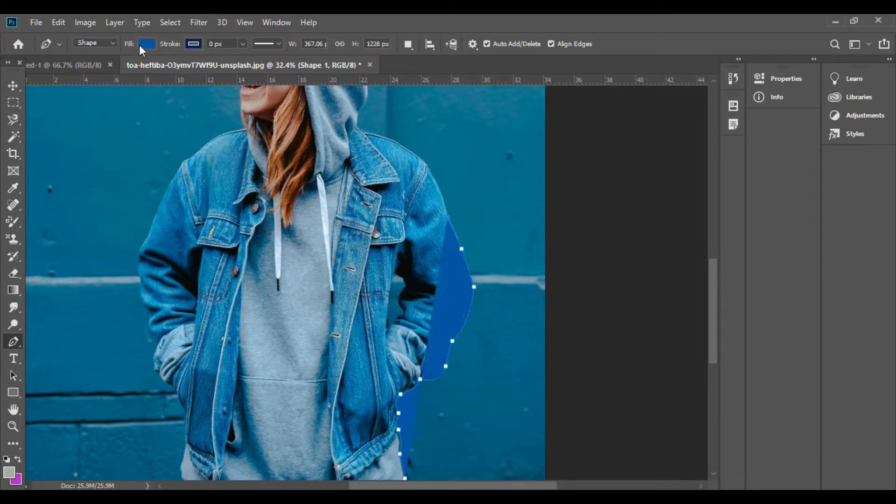
# Step: Set the shape's fill to none and trace the outline over the right shoulder to the collar
pyautogui.click(147, 43)
pyautogui.click(89, 123)
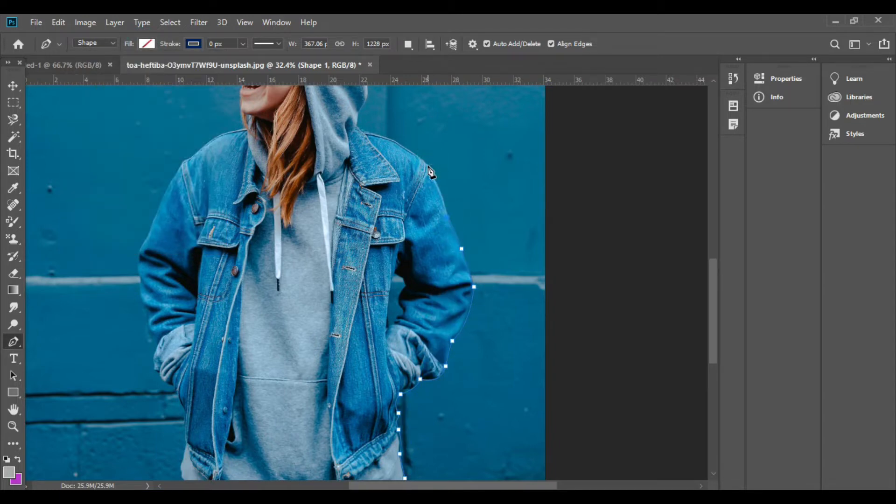
pyautogui.click(426, 165)
pyautogui.click(363, 130)
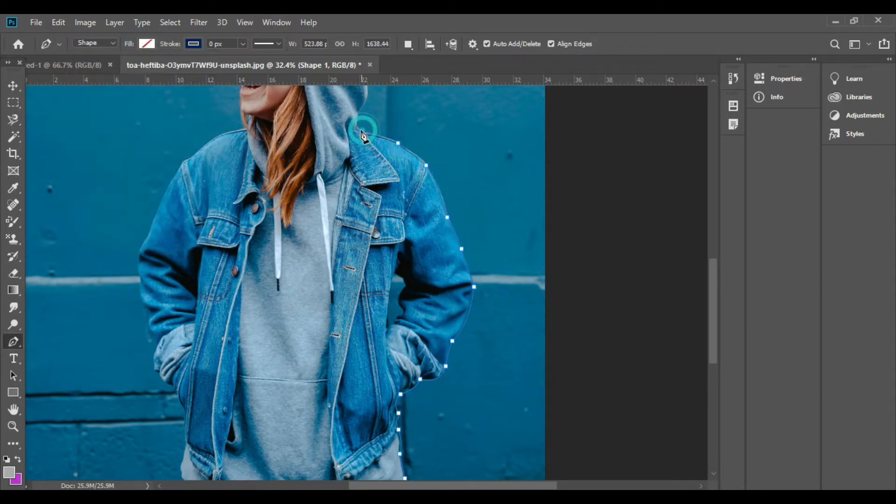
# Step: Trace the outline from the collar up the back edge of the hood to its crown
pyautogui.scroll(3, 360, 136)
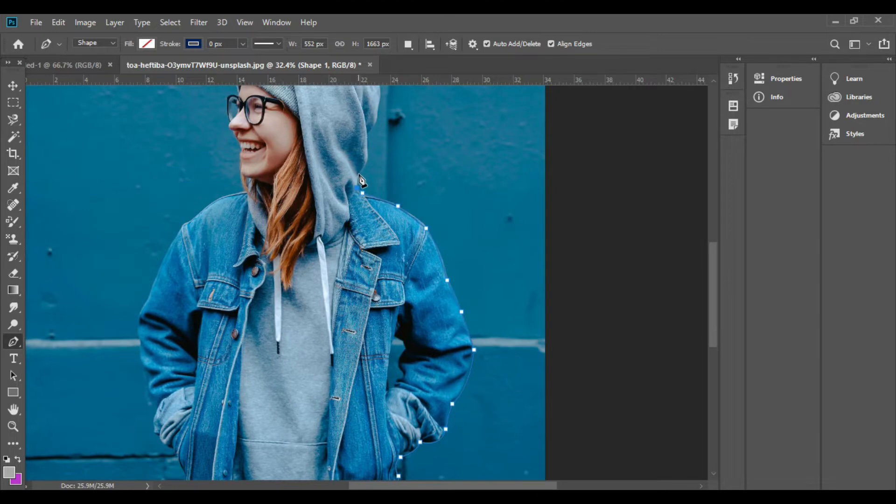
pyautogui.click(360, 175)
pyautogui.scroll(1, 373, 152)
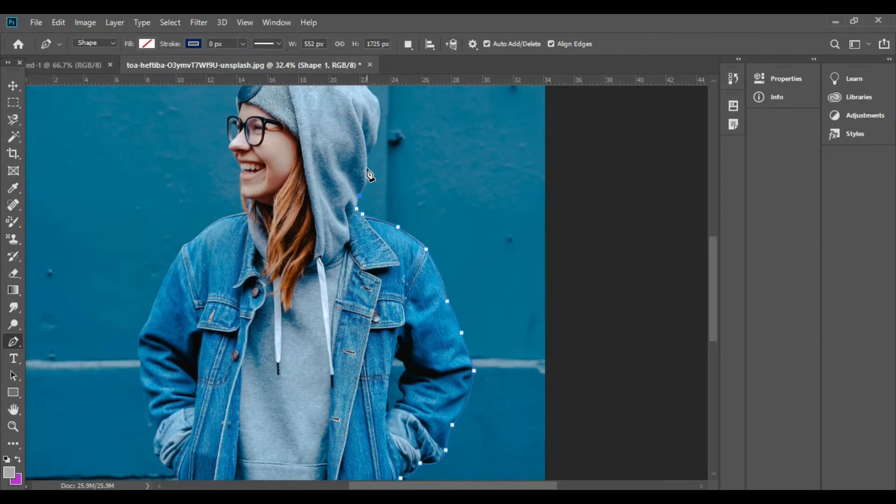
pyautogui.scroll(2, 371, 170)
pyautogui.click(377, 173)
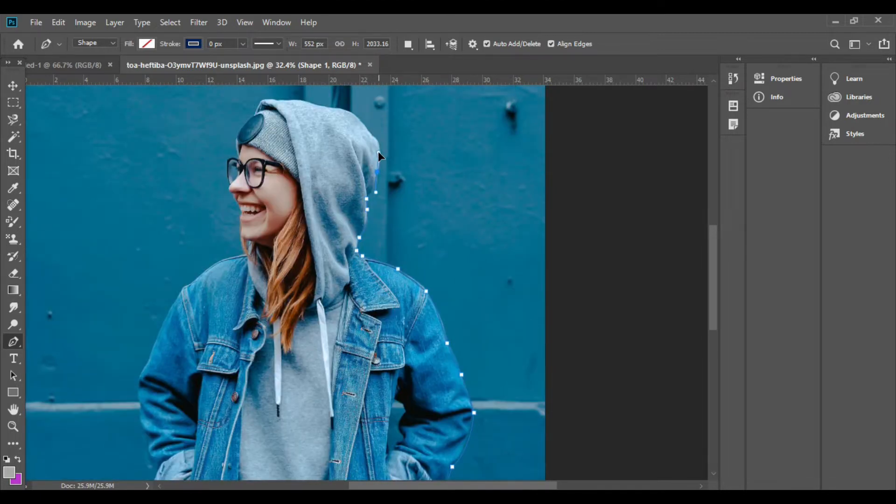
pyautogui.click(334, 108)
# Step: Trace the outline over the front of the hood and beanie and down along the glasses, nose and mouth
pyautogui.moveTo(305, 100); pyautogui.dragTo(244, 235)
pyautogui.keyDown('alt'); pyautogui.click(255, 114); pyautogui.keyUp('alt')
pyautogui.keyDown('alt'); pyautogui.click(236, 159); pyautogui.keyUp('alt')
pyautogui.keyDown('alt'); pyautogui.click(229, 186); pyautogui.keyUp('alt')
pyautogui.keyDown('alt'); pyautogui.click(239, 204); pyautogui.keyUp('alt')
pyautogui.click(242, 216)
pyautogui.keyDown('alt'); pyautogui.click(240, 227); pyautogui.keyUp('alt')
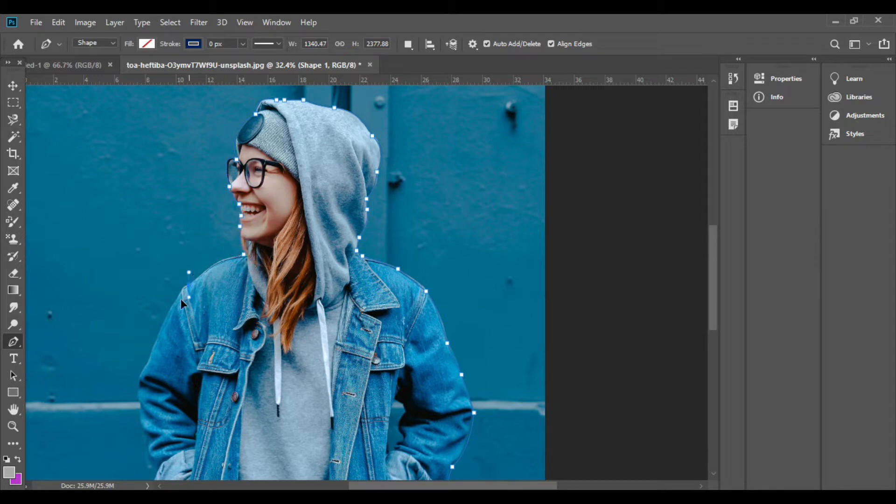
# Step: Continue the outline from the left shoulder down the outer edge of the left sleeve
pyautogui.scroll(-3, 181, 299)
pyautogui.keyDown('alt'); pyautogui.click(188, 191); pyautogui.keyUp('alt')
pyautogui.moveTo(156, 245); pyautogui.dragTo(158, 370)
pyautogui.keyDown('alt'); pyautogui.click(156, 245); pyautogui.keyUp('alt')
pyautogui.click(147, 269)
pyautogui.keyDown('alt'); pyautogui.click(139, 309); pyautogui.keyUp('alt')
pyautogui.keyDown('alt'); pyautogui.click(147, 348); pyautogui.keyUp('alt')
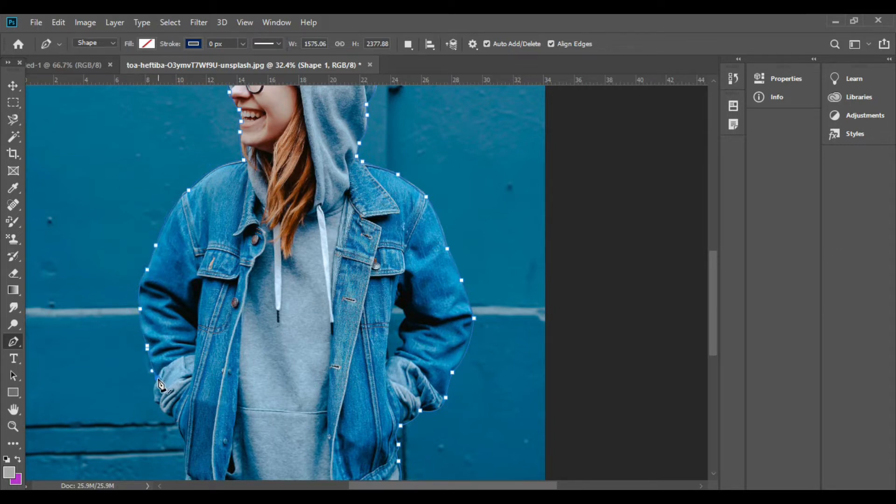
# Step: Trace the outline around the left cuff and down the left side of the jacket
pyautogui.moveTo(159, 404); pyautogui.dragTo(168, 412)
pyautogui.scroll(-1, 167, 411)
pyautogui.keyDown('alt'); pyautogui.click(159, 362); pyautogui.keyUp('alt')
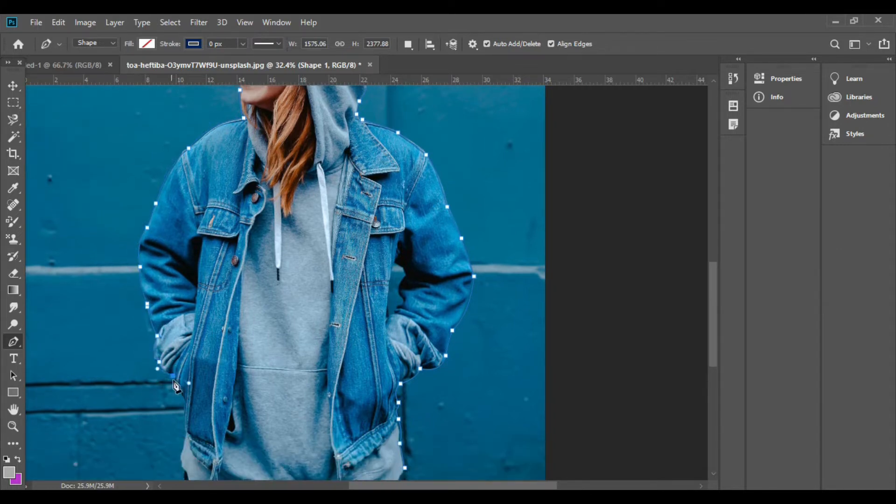
pyautogui.keyDown('alt'); pyautogui.click(173, 376); pyautogui.keyUp('alt')
pyautogui.click(180, 388)
pyautogui.click(186, 403)
pyautogui.scroll(-1, 186, 402)
pyautogui.click(185, 378)
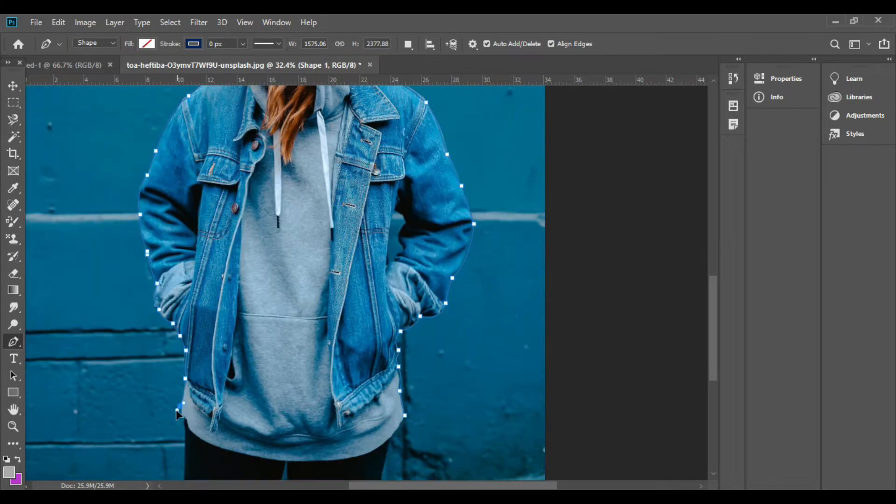
# Step: Trace the hoodie hem and trousers along the photo's lower edge and close the outline at its starting point
pyautogui.click(187, 424)
pyautogui.click(184, 478)
pyautogui.click(381, 478)
pyautogui.click(391, 441)
pyautogui.click(406, 415)
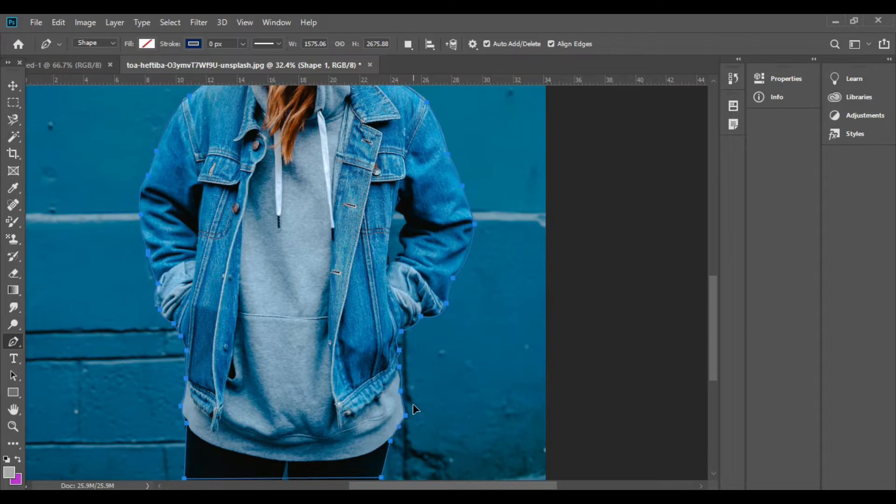
# Step: Convert the closed outline around the woman into a selection
pyautogui.rightClick(268, 199)
pyautogui.click(329, 257)
pyautogui.click(505, 144)
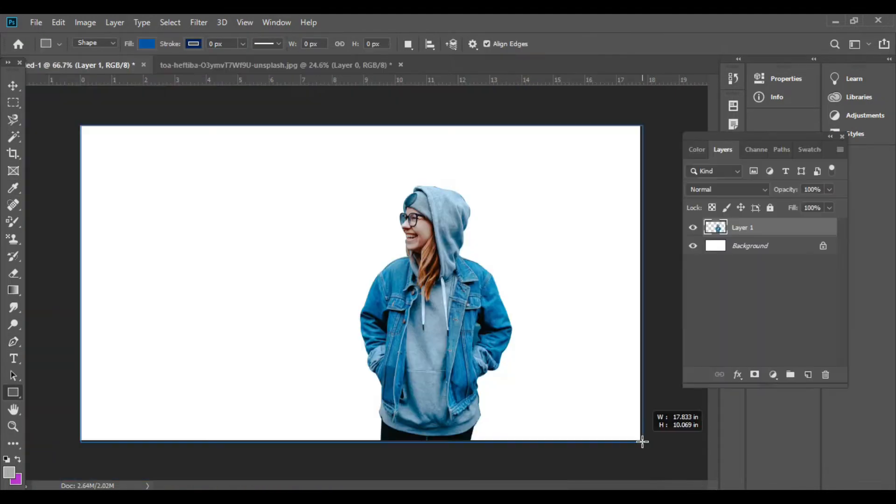
# Step: Draw a rectangle of about 1277 × 725 px over the blank document's canvas and fill it with dark navy blue
pyautogui.moveTo(643, 442); pyautogui.dragTo(640, 442)
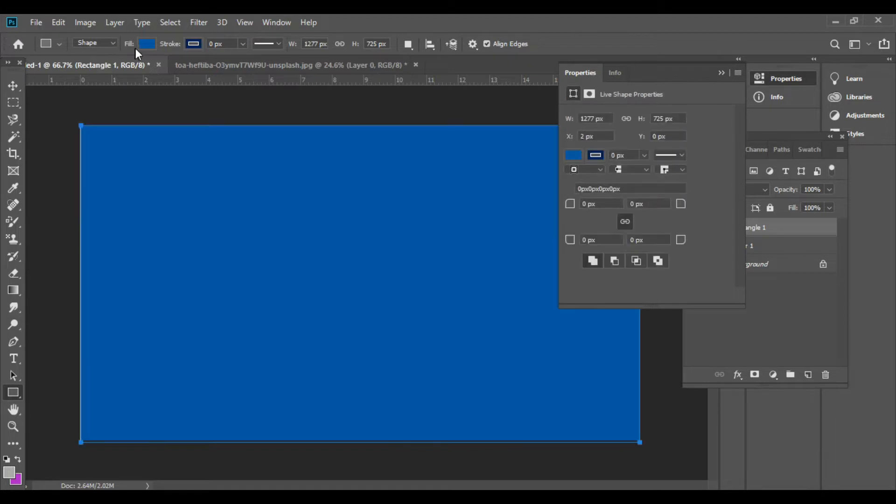
pyautogui.click(144, 47)
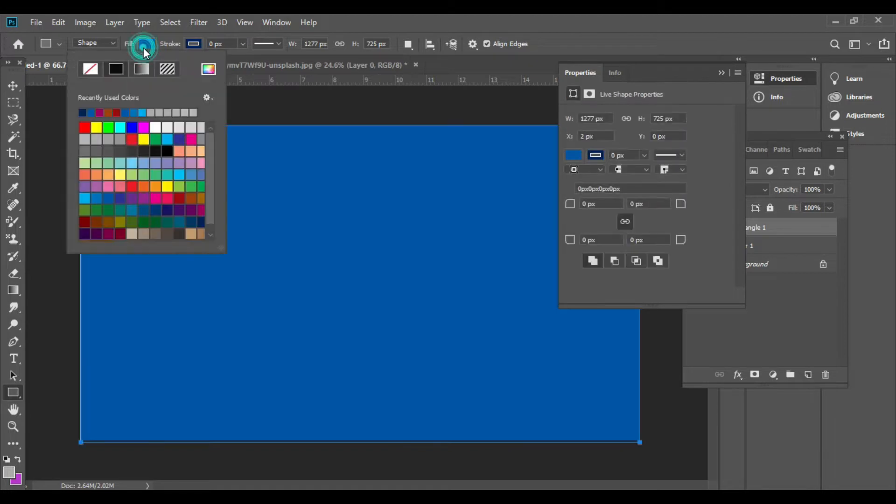
pyautogui.click(202, 224)
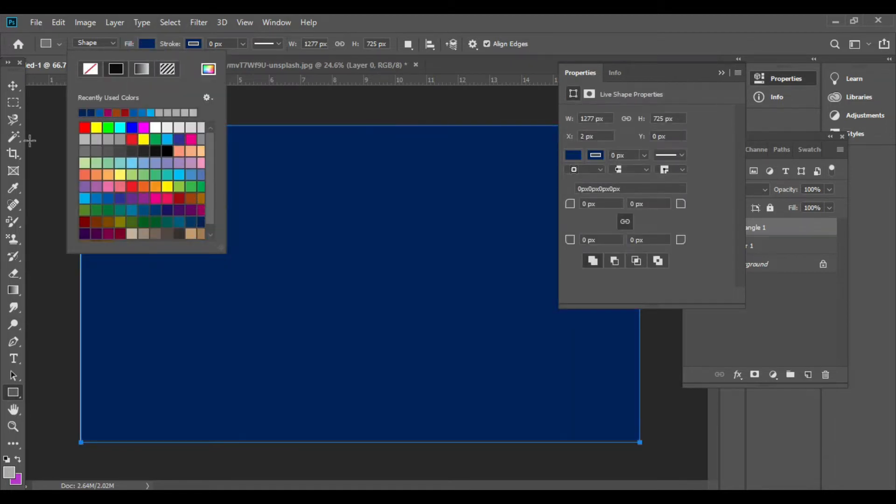
# Step: Stretch the navy rectangle to the canvas's right edge and move the woman's cutout layer above it
pyautogui.click(13, 86)
pyautogui.hotkey('ctrl', 't')
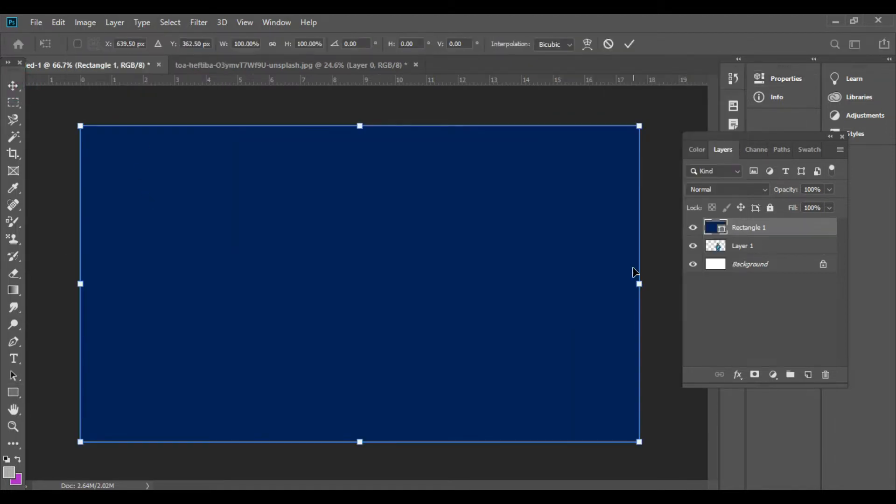
pyautogui.moveTo(641, 284); pyautogui.dragTo(642, 283)
pyautogui.click(628, 45)
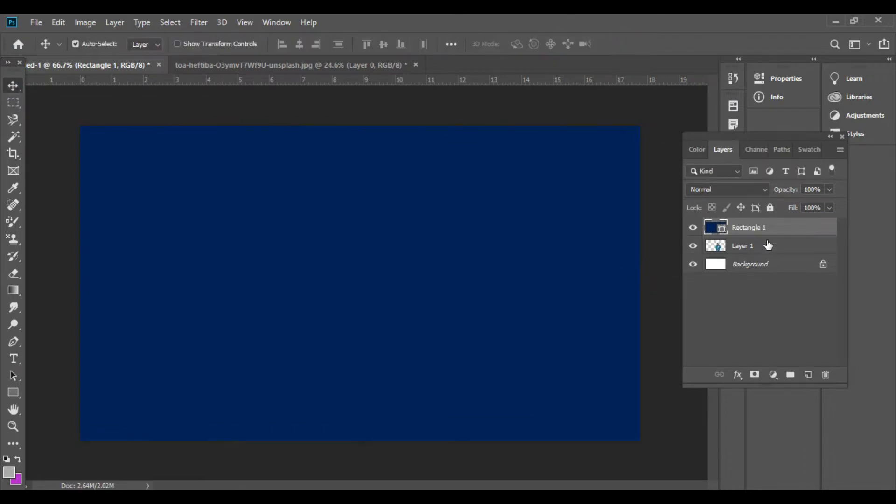
pyautogui.moveTo(768, 246); pyautogui.dragTo(699, 229)
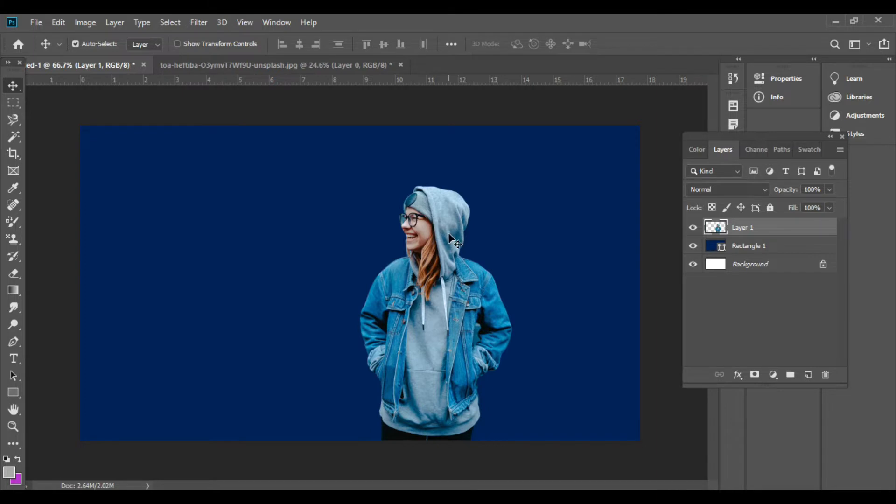
# Step: Place the famous-eiffel-tower-paris-with-gorgeous-colors JPG from Downloads as an embedded image in the composition
pyautogui.click(36, 24)
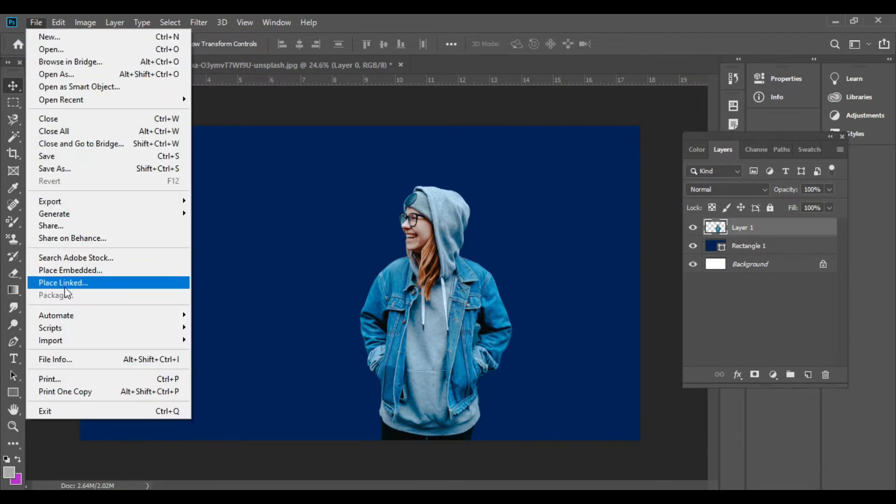
pyautogui.click(52, 271)
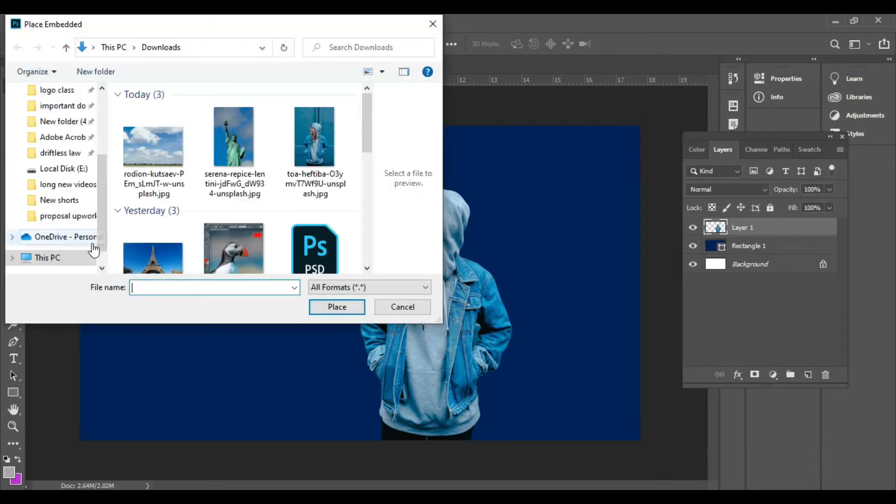
pyautogui.scroll(-5, 208, 228)
pyautogui.scroll(3, 208, 227)
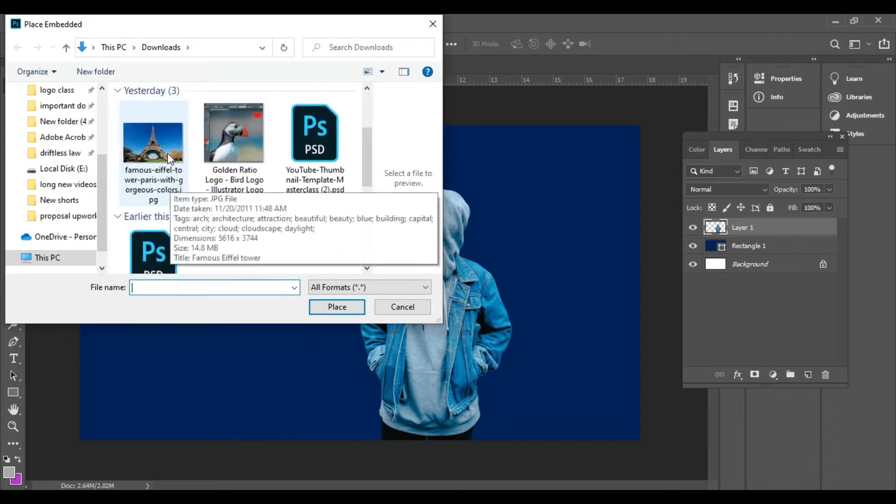
pyautogui.click(149, 154)
pyautogui.click(348, 310)
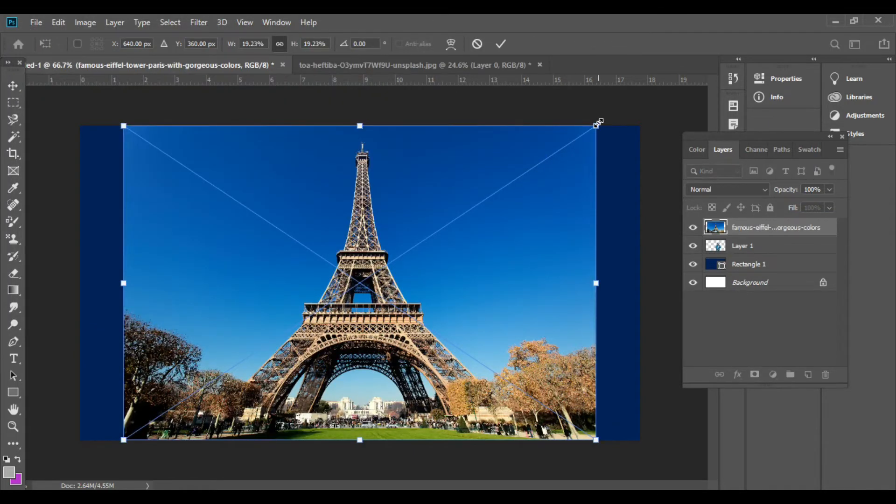
# Step: Fit the Eiffel Tower photo to the canvas's right part at 9.90% width and 19.23% height, and raise the woman's layer above it
pyautogui.moveTo(598, 123); pyautogui.dragTo(494, 195)
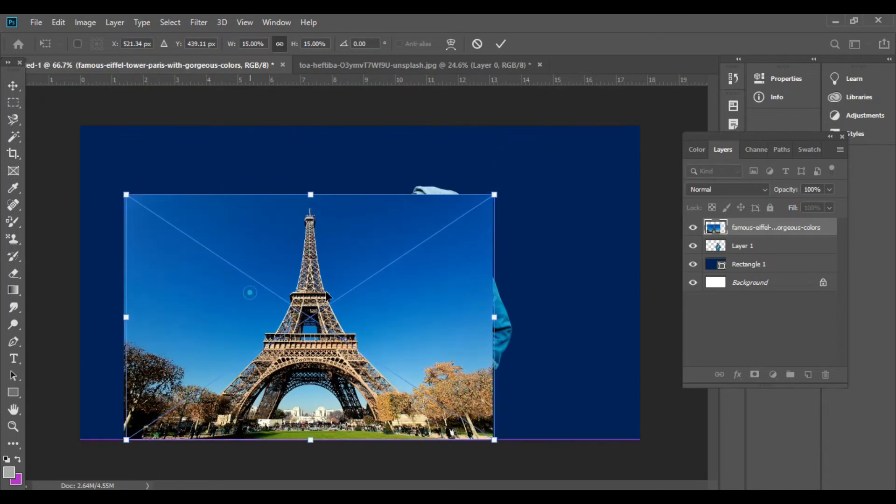
pyautogui.moveTo(249, 294); pyautogui.dragTo(436, 228)
pyautogui.moveTo(495, 370); pyautogui.dragTo(495, 440)
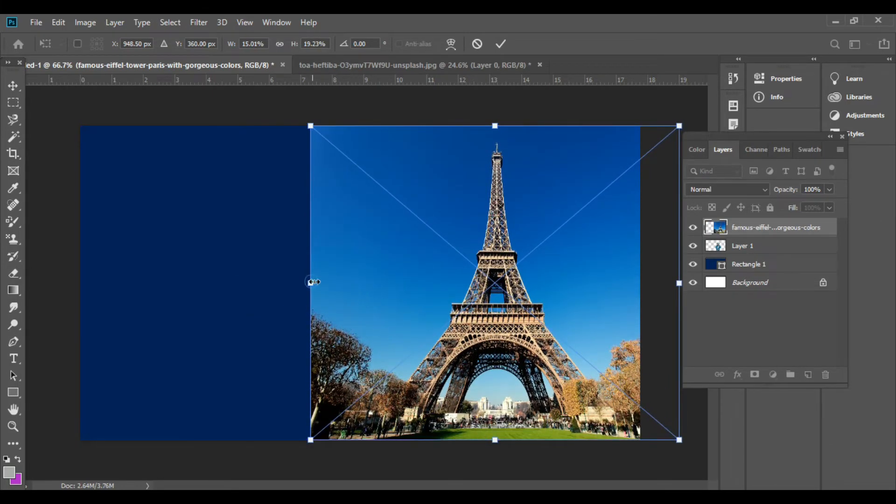
pyautogui.moveTo(311, 282); pyautogui.dragTo(435, 280)
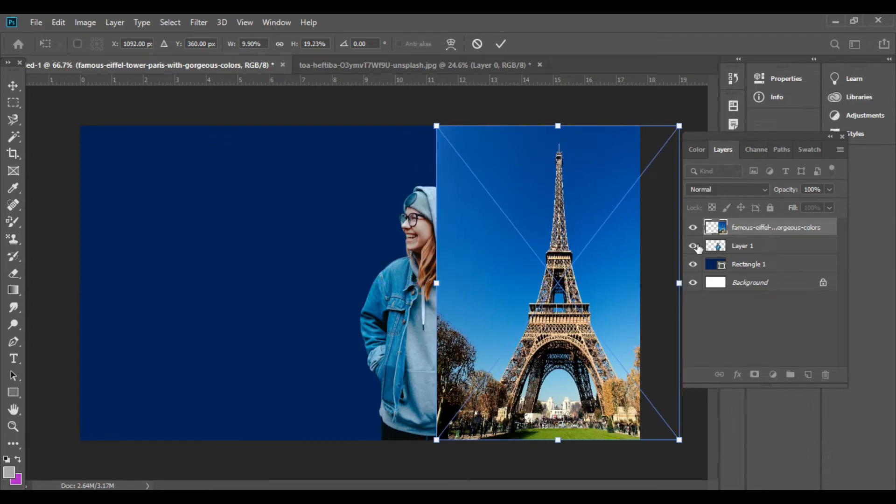
pyautogui.click(501, 44)
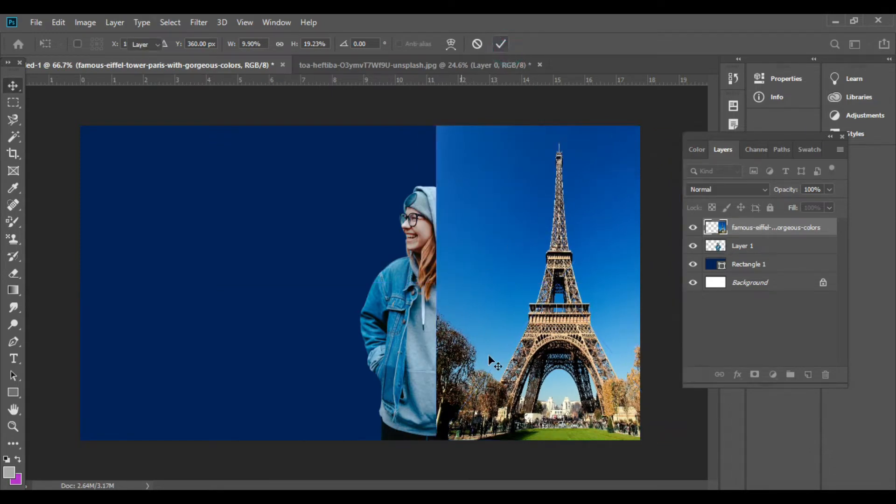
pyautogui.moveTo(749, 239); pyautogui.dragTo(747, 223)
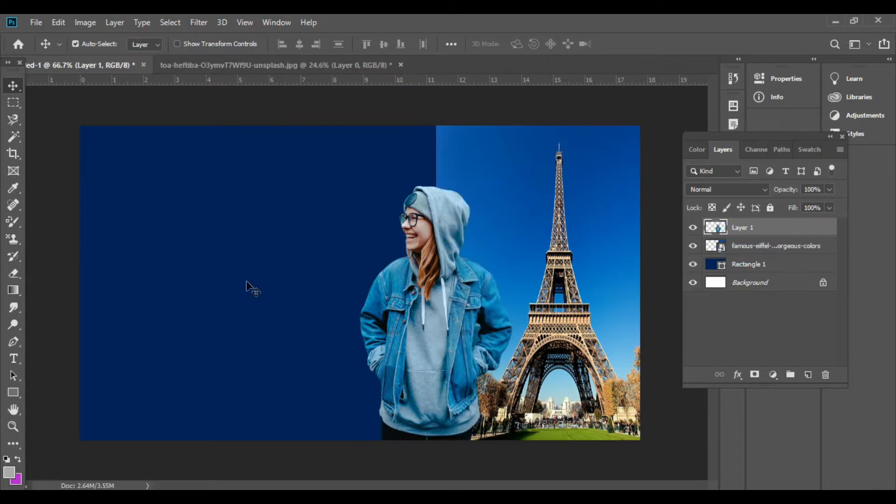
# Step: Set the Eiffel Tower layer's blend mode to Luminosity without a layer mask
pyautogui.click(544, 329)
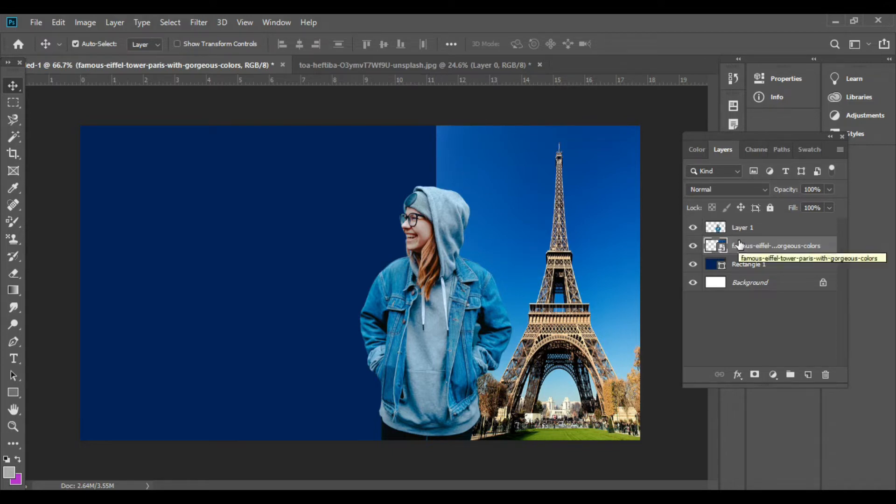
pyautogui.click(755, 374)
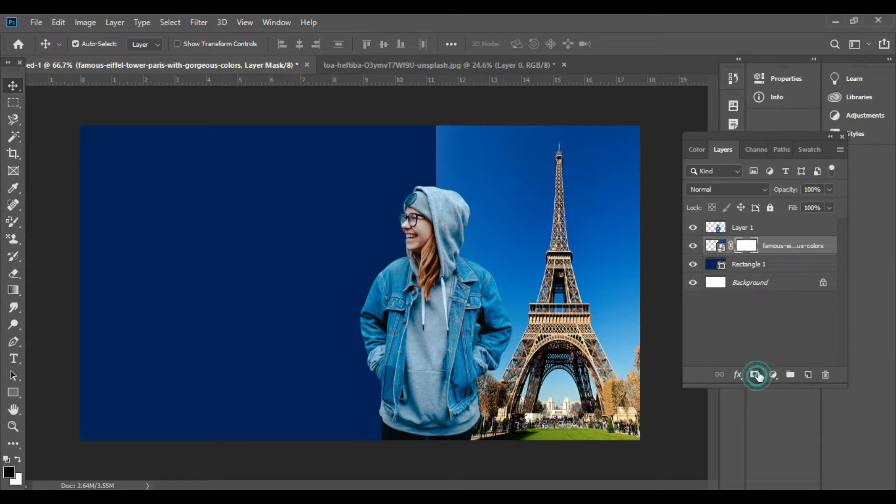
pyautogui.click(825, 374)
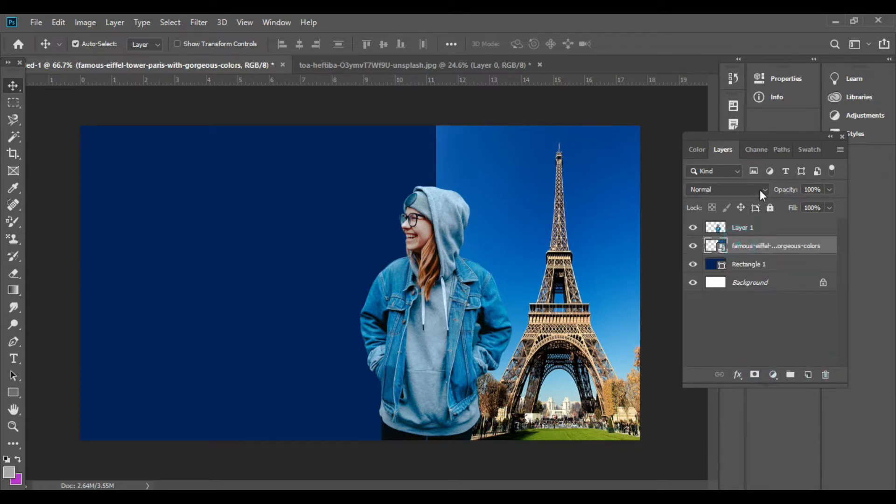
pyautogui.click(738, 172)
pyautogui.click(764, 192)
pyautogui.click(765, 190)
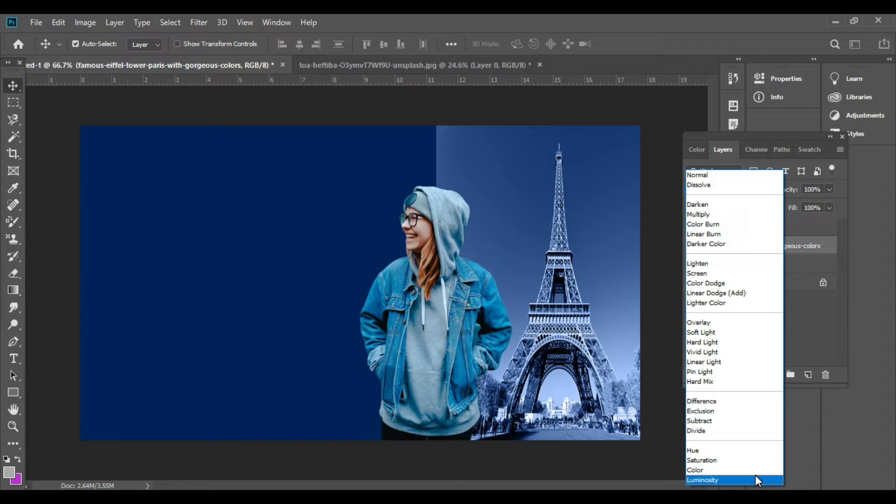
pyautogui.click(756, 480)
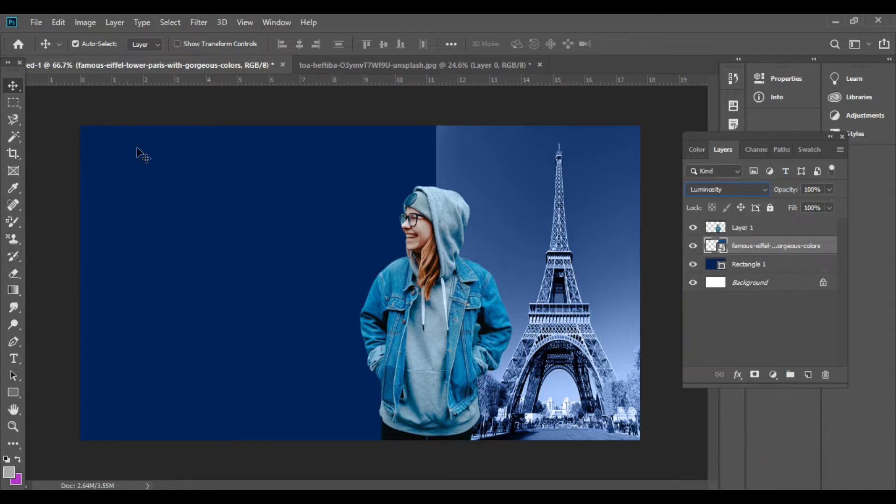
# Step: Draw a triangle of about 764 × 519 px in the canvas's lower-left corner with the Pen tool and fill it with pinkish red
pyautogui.click(341, 184)
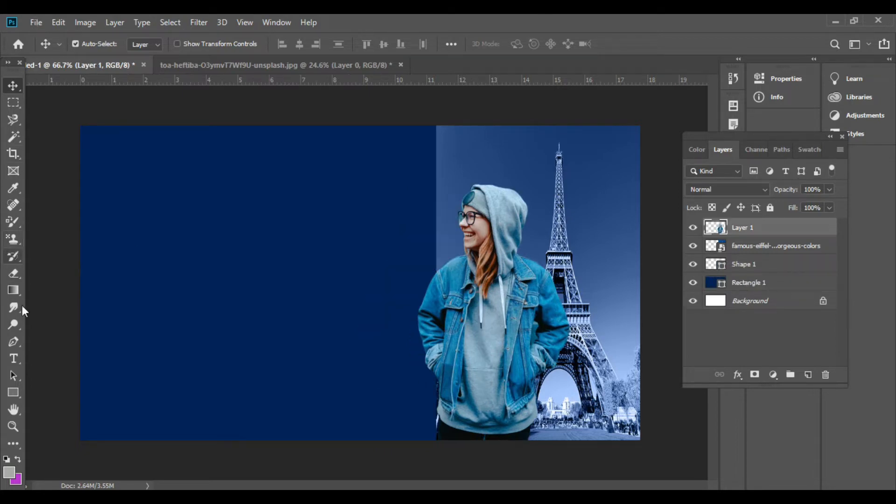
pyautogui.click(13, 342)
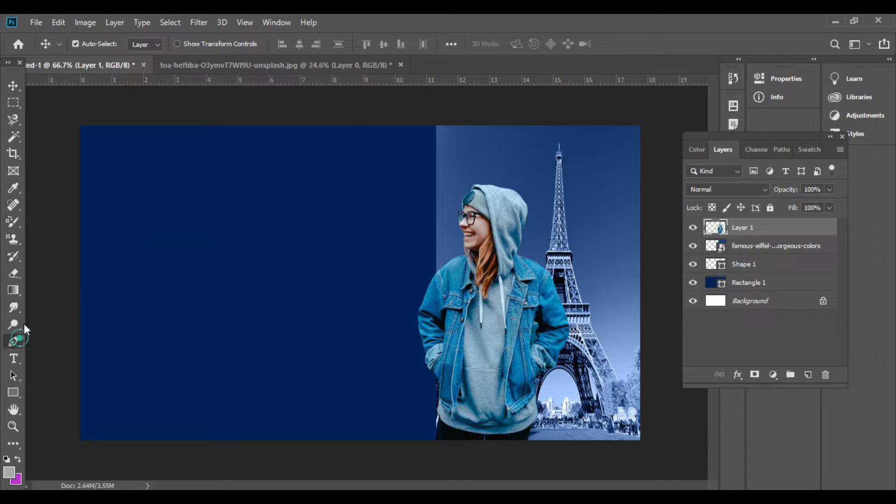
pyautogui.click(80, 214)
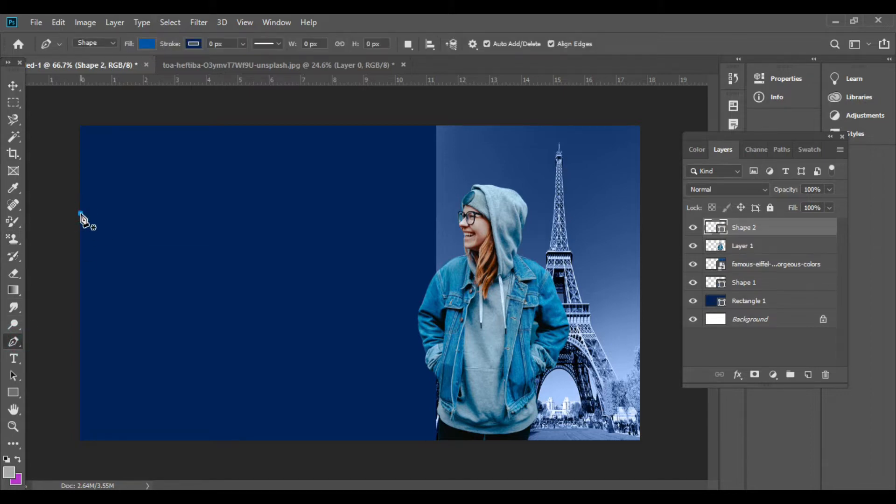
pyautogui.click(414, 439)
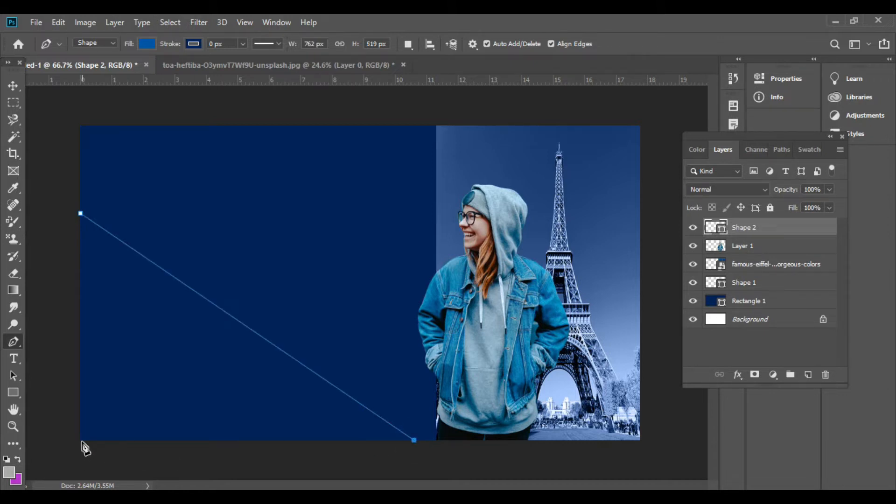
pyautogui.click(80, 440)
pyautogui.click(80, 214)
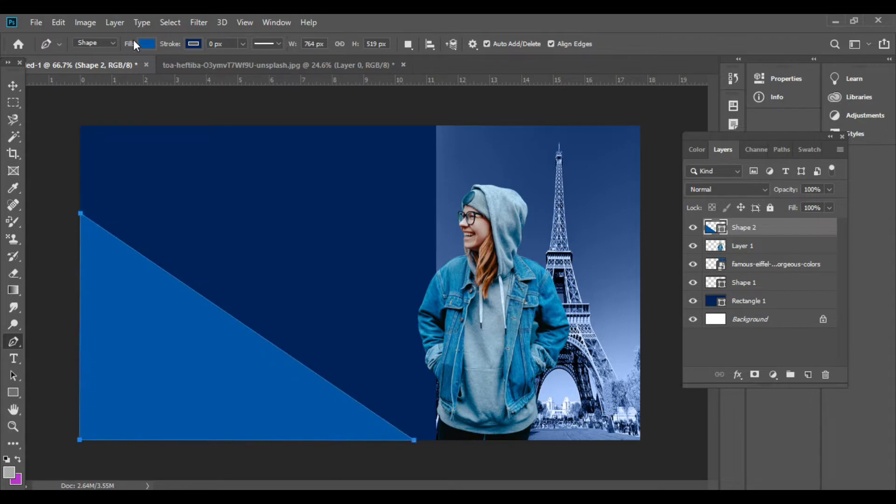
pyautogui.click(148, 44)
pyautogui.click(165, 199)
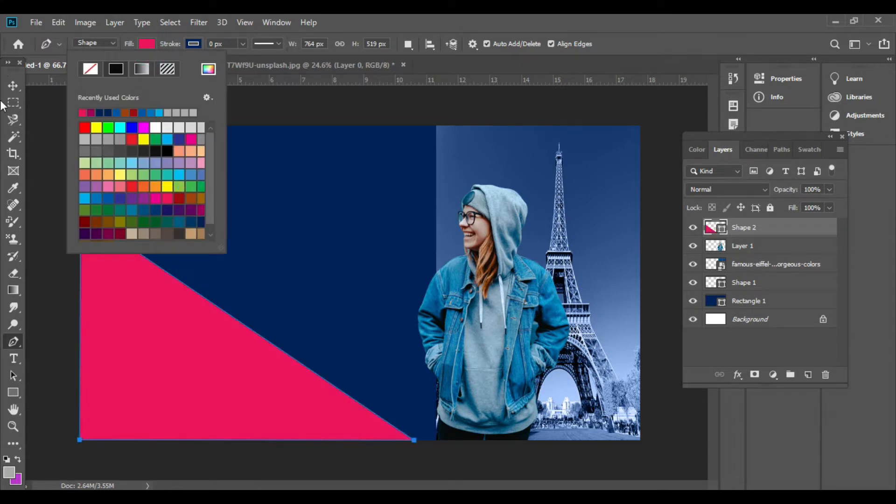
# Step: Shift the woman about 1.8 in to the left and bring her cutout layer above the pinkish-red triangle
pyautogui.press('v')
pyautogui.moveTo(502, 372); pyautogui.dragTo(444, 362)
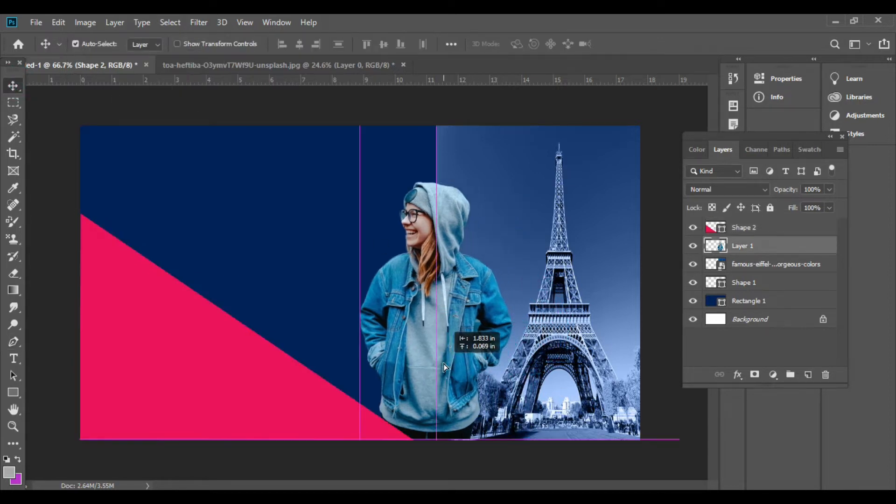
pyautogui.rightClick(444, 362)
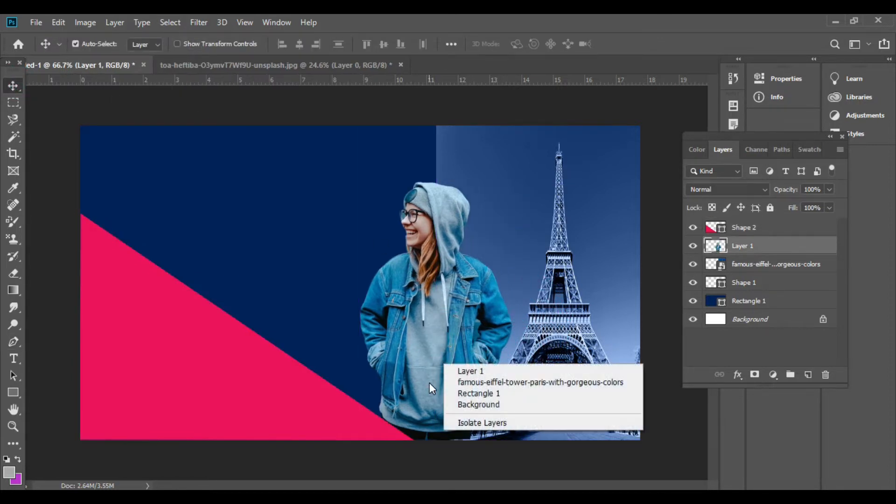
pyautogui.click(635, 442)
pyautogui.moveTo(758, 252); pyautogui.dragTo(757, 223)
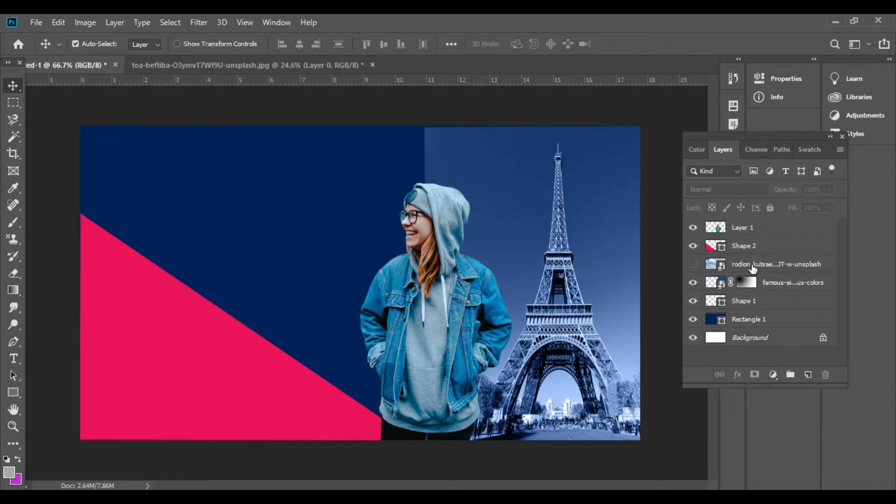
# Step: Add a layer mask to the hidden cloud photo layer and briefly check its visibility
pyautogui.click(753, 268)
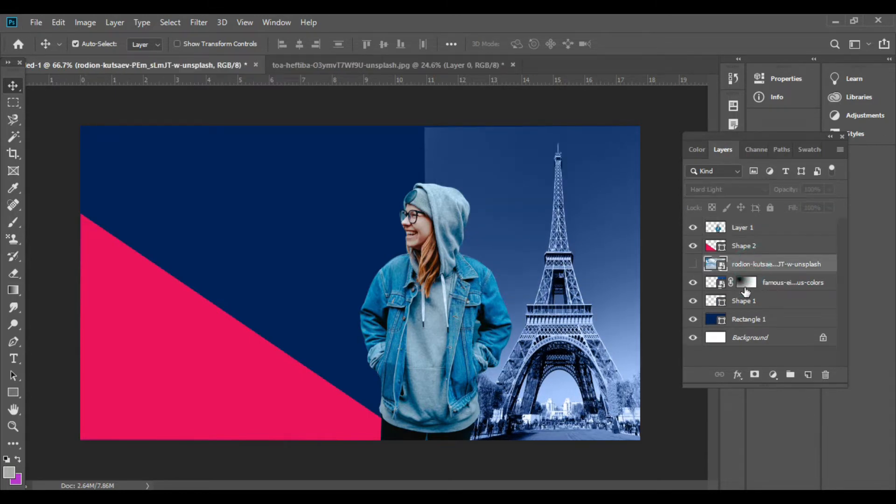
pyautogui.click(755, 375)
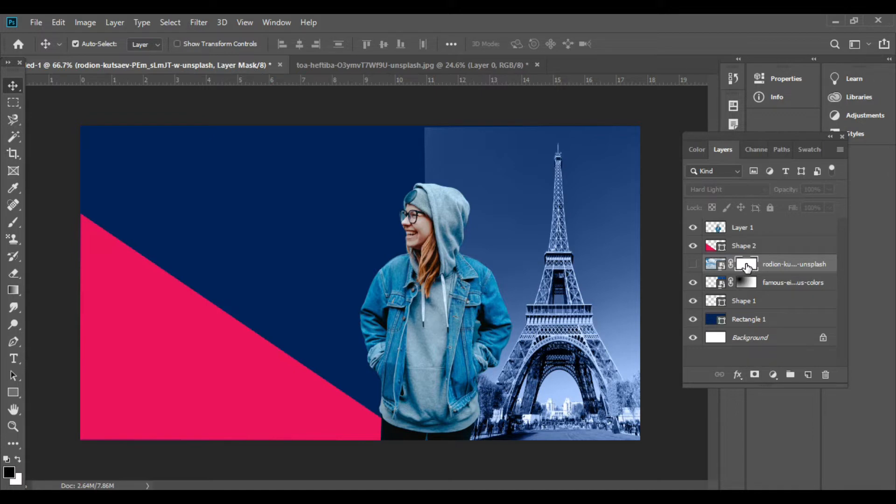
pyautogui.click(746, 264)
pyautogui.click(693, 264)
pyautogui.click(693, 264)
# Step: Fade the Eiffel Tower photo's inner edge into the navy with radial black-to-white gradients on its layer mask, and deselect the layer
pyautogui.click(740, 283)
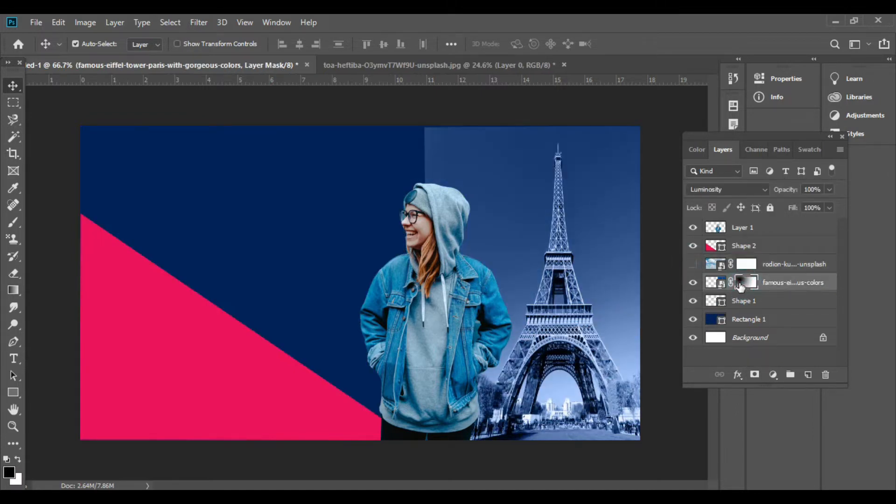
pyautogui.click(13, 290)
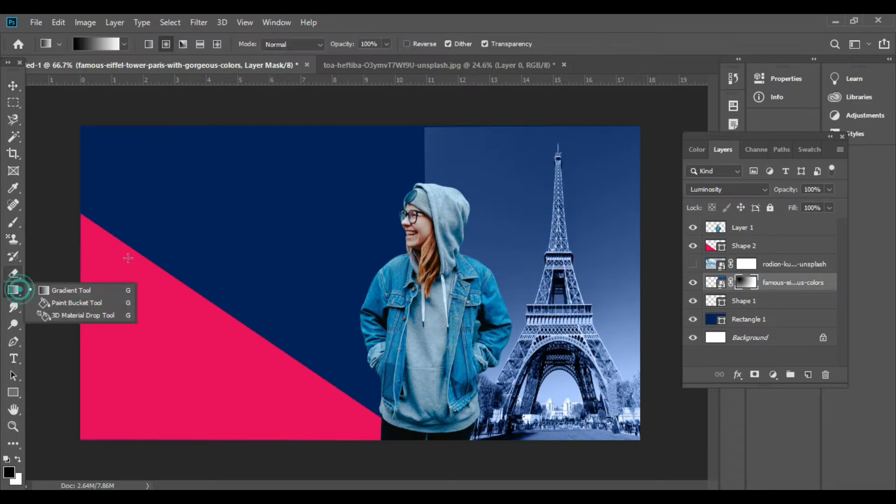
pyautogui.moveTo(414, 171); pyautogui.dragTo(278, 187)
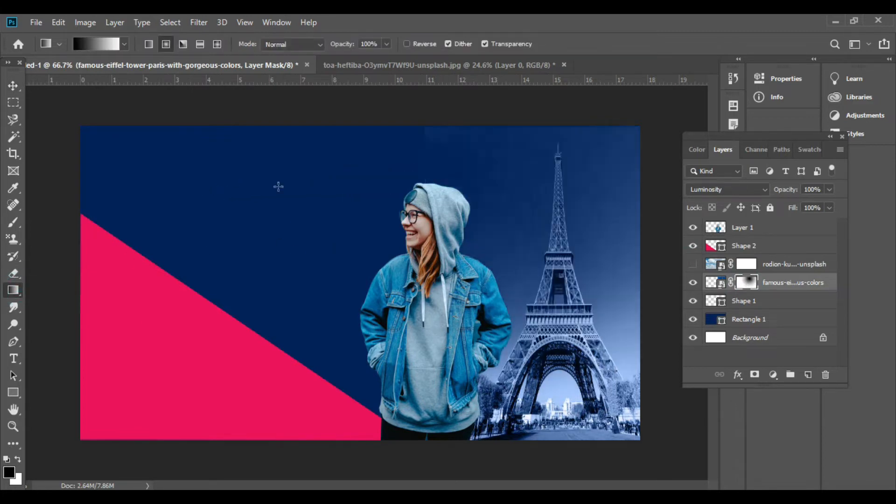
pyautogui.moveTo(496, 156); pyautogui.dragTo(226, 150)
pyautogui.moveTo(450, 137); pyautogui.dragTo(307, 160)
pyautogui.moveTo(443, 154); pyautogui.dragTo(128, 162)
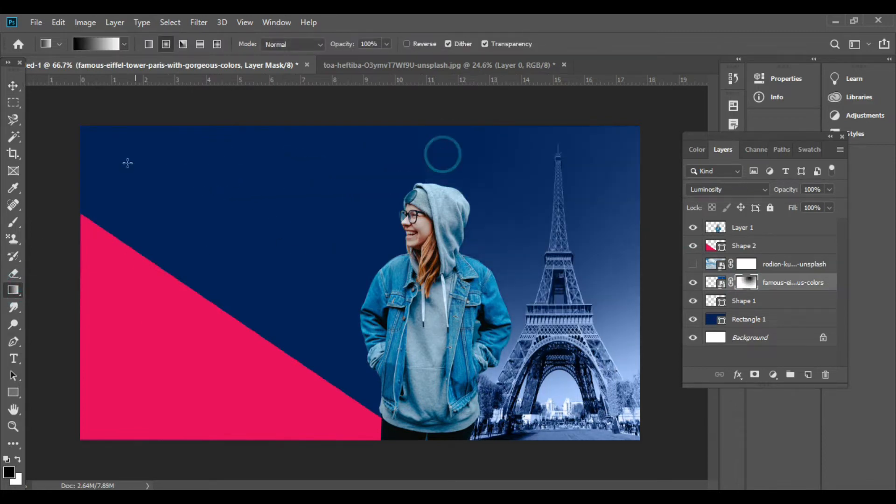
pyautogui.moveTo(433, 152); pyautogui.dragTo(268, 157)
pyautogui.moveTo(433, 132); pyautogui.dragTo(186, 204)
pyautogui.moveTo(439, 170); pyautogui.dragTo(315, 198)
pyautogui.moveTo(439, 125); pyautogui.dragTo(399, 132)
pyautogui.moveTo(419, 180); pyautogui.dragTo(403, 188)
pyautogui.moveTo(492, 148); pyautogui.dragTo(181, 148)
pyautogui.moveTo(461, 138); pyautogui.dragTo(206, 152)
pyautogui.moveTo(206, 152); pyautogui.dragTo(487, 145)
pyautogui.moveTo(473, 146); pyautogui.dragTo(42, 153)
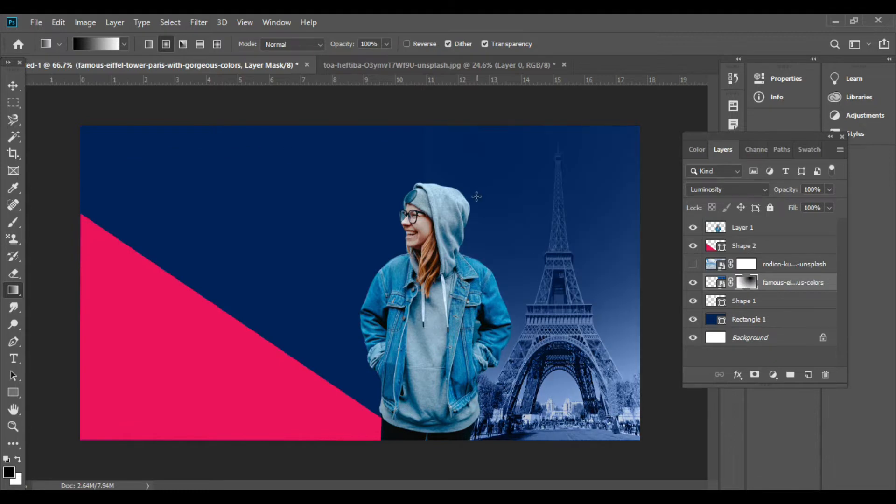
pyautogui.hotkey('ctrl', 'z')
pyautogui.moveTo(506, 150); pyautogui.dragTo(150, 144)
pyautogui.moveTo(555, 137); pyautogui.dragTo(158, 146)
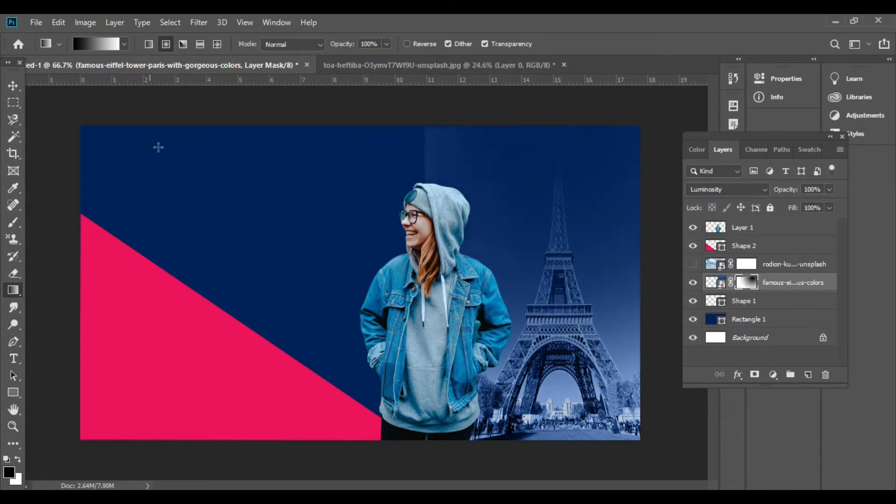
pyautogui.moveTo(432, 141); pyautogui.dragTo(186, 154)
pyautogui.click(10, 92)
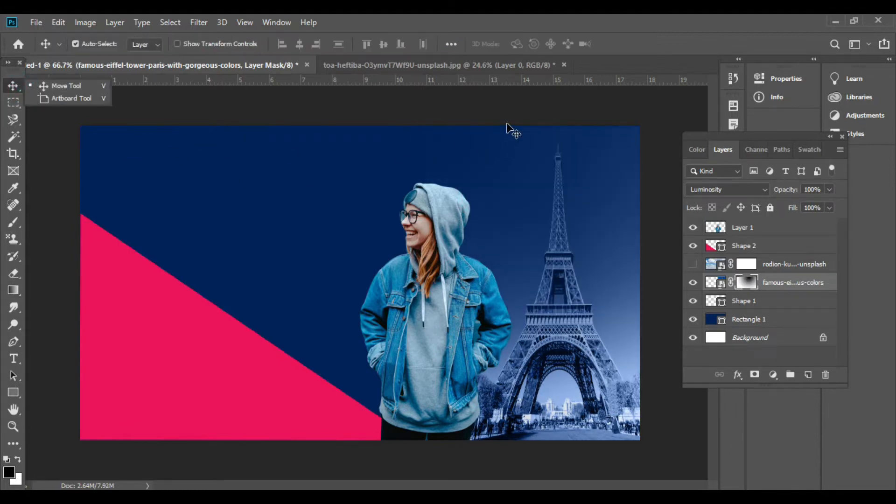
pyautogui.click(507, 123)
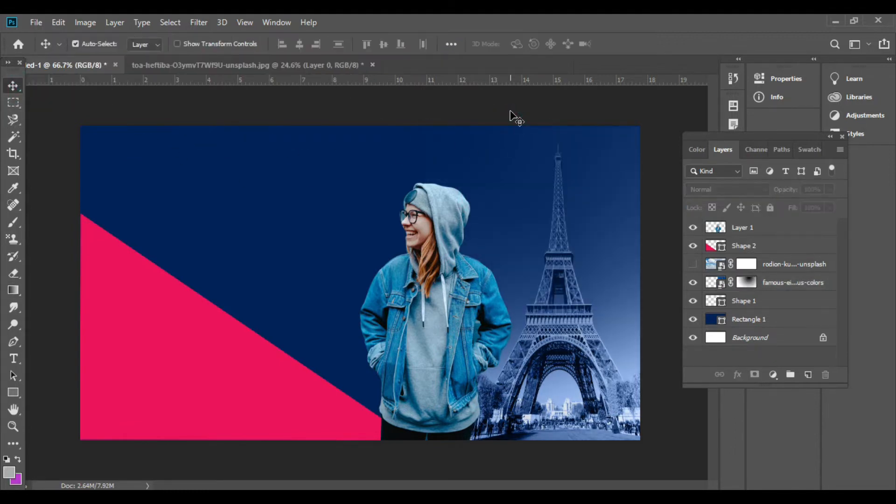
pyautogui.click(13, 88)
pyautogui.click(157, 102)
pyautogui.click(36, 23)
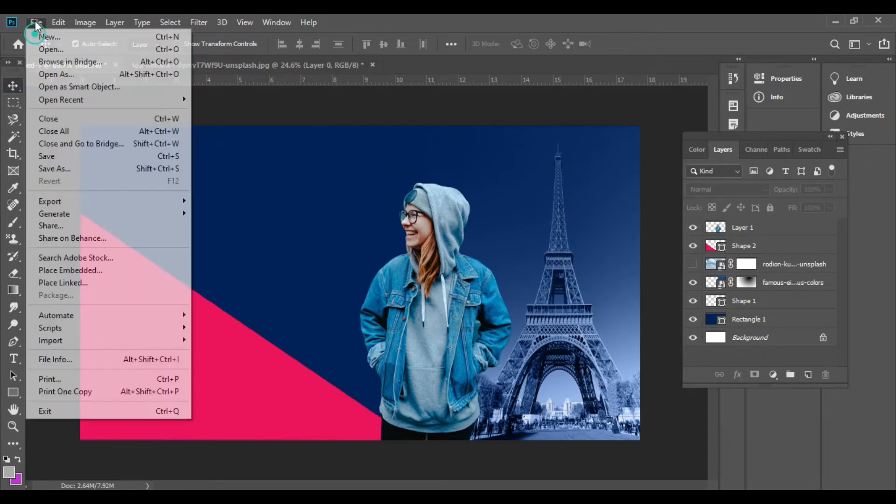
pyautogui.click(70, 269)
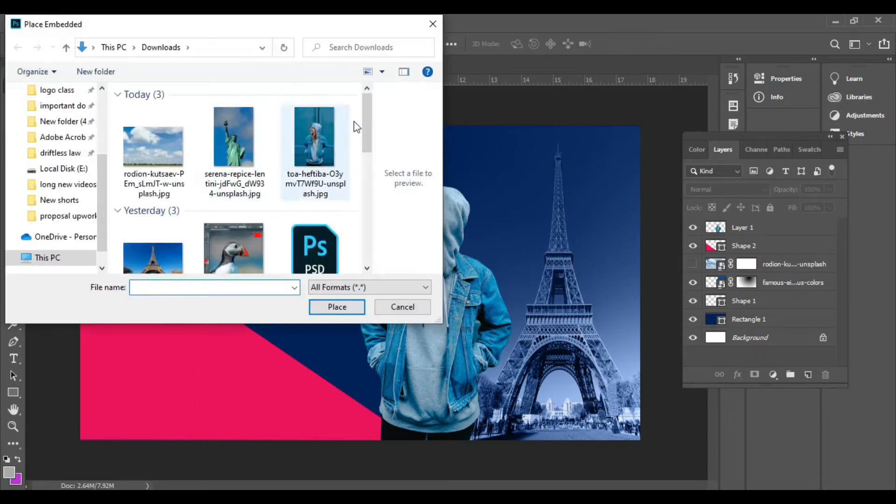
pyautogui.click(433, 24)
# Step: Show the cloud photo without its mask, blended in Hard Light at 39% opacity, and place it beneath the Eiffel Tower layer
pyautogui.click(693, 264)
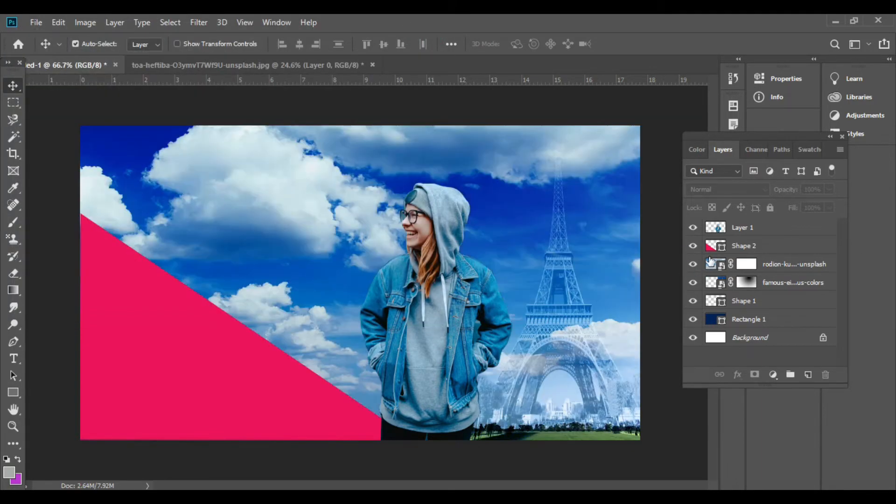
pyautogui.click(793, 264)
pyautogui.click(726, 189)
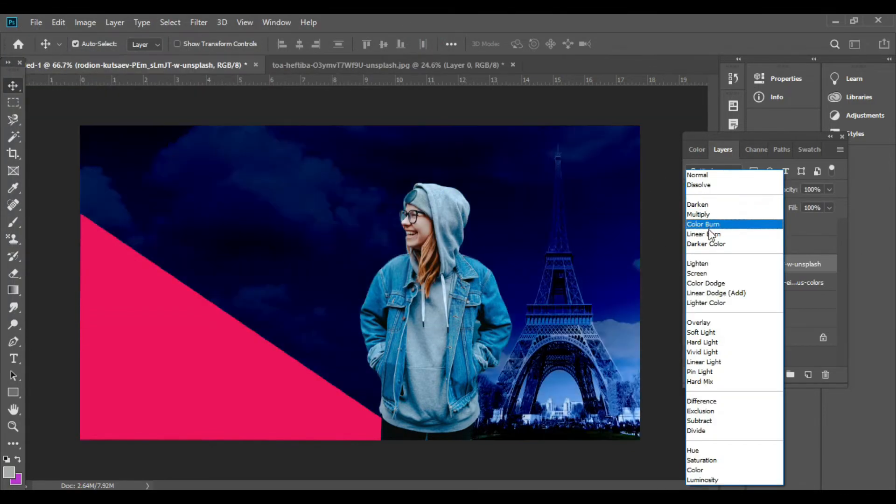
pyautogui.click(703, 342)
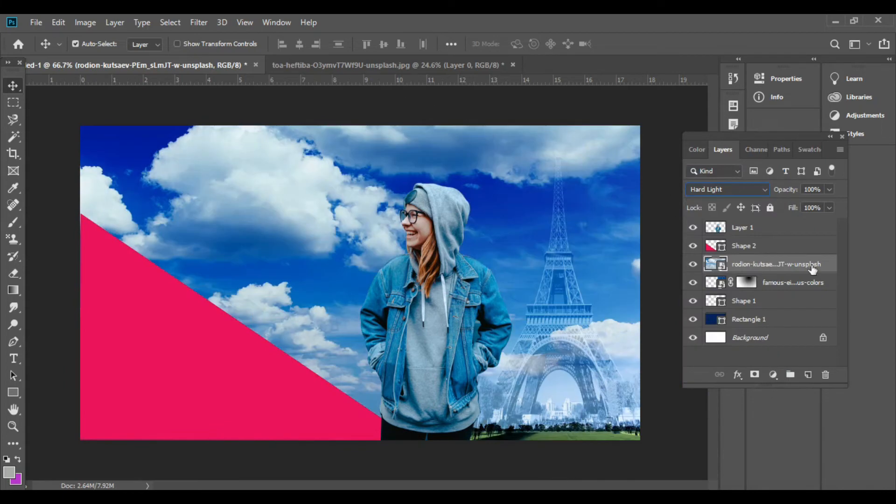
pyautogui.moveTo(830, 189); pyautogui.dragTo(791, 203)
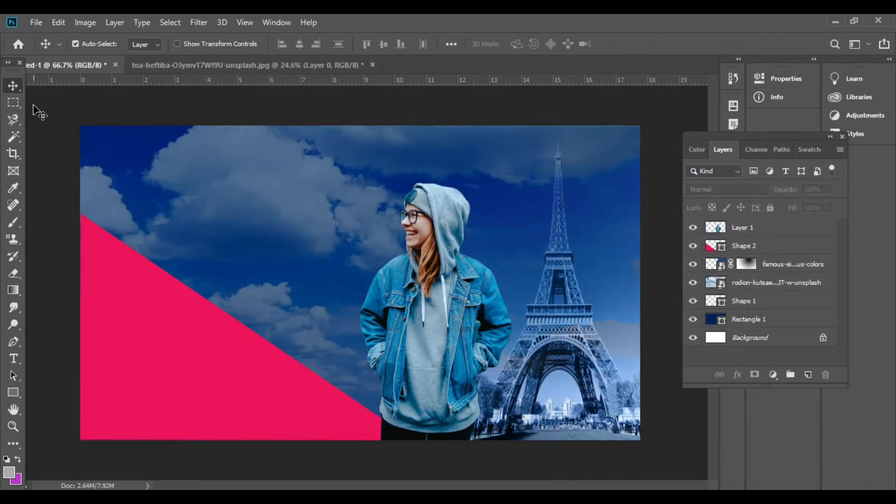
# Step: Add two separate 14 pt Abril Fatface text layers reading TRAVEL and HACK in the sky above the triangle
pyautogui.click(18, 356)
pyautogui.click(147, 182)
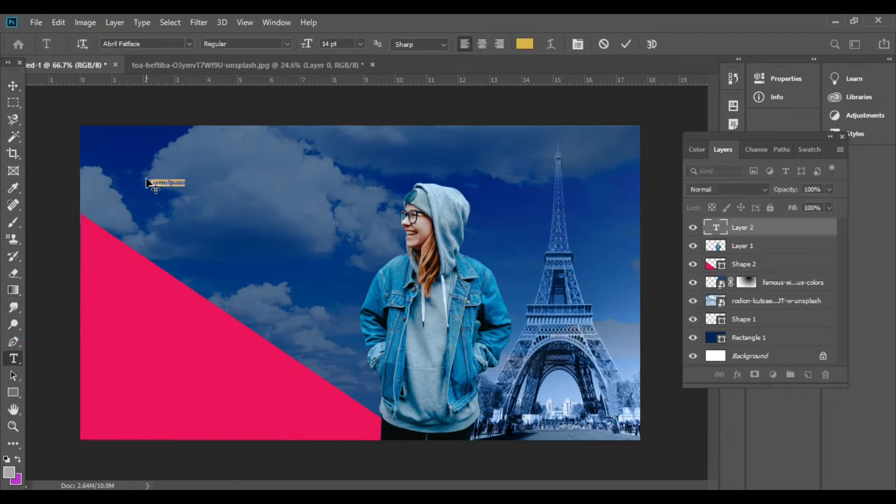
pyautogui.press('BackSpace')
pyautogui.click(13, 86)
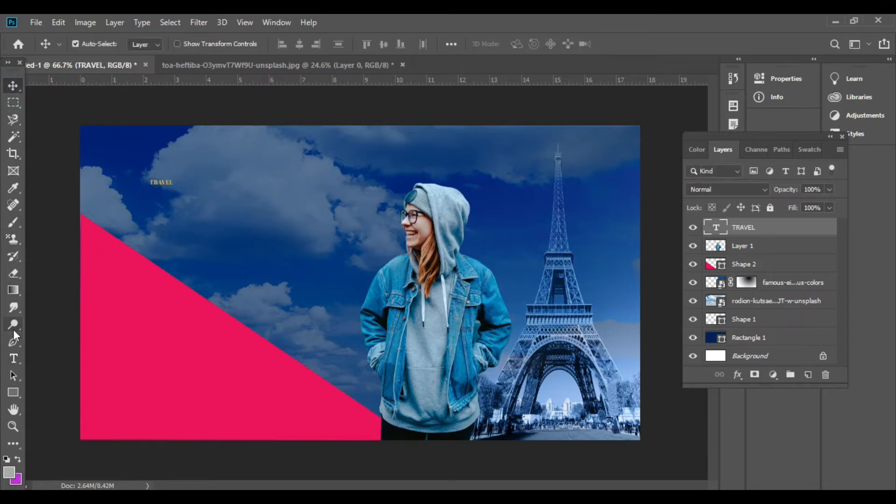
pyautogui.click(13, 359)
pyautogui.click(175, 223)
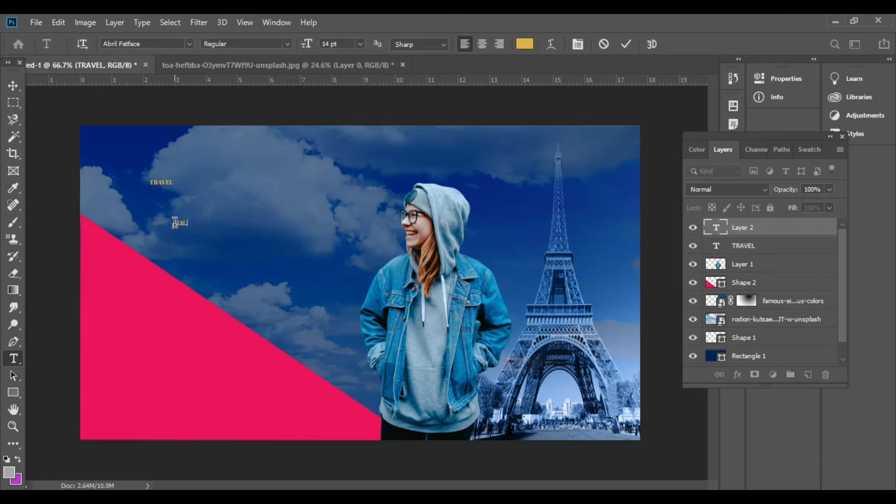
pyautogui.click(13, 85)
# Step: Add a third text layer reading SECRETS just below the word HACK
pyautogui.click(13, 358)
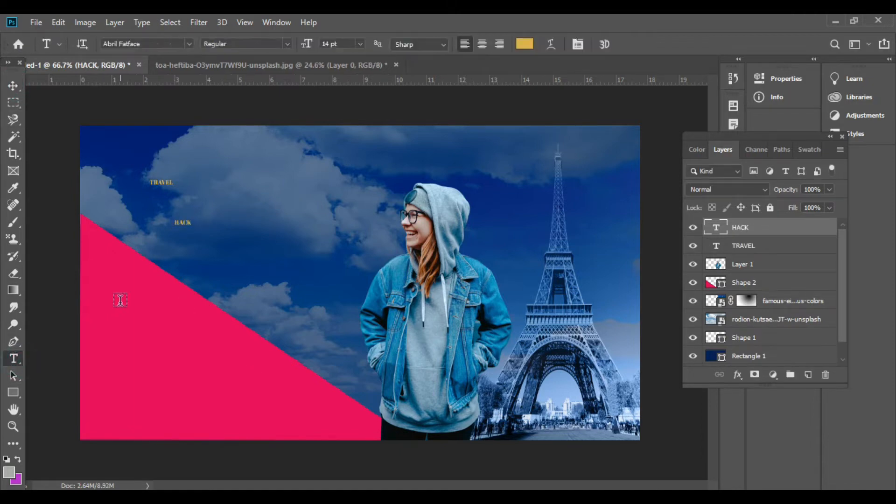
pyautogui.click(182, 251)
pyautogui.write('ECRETS')
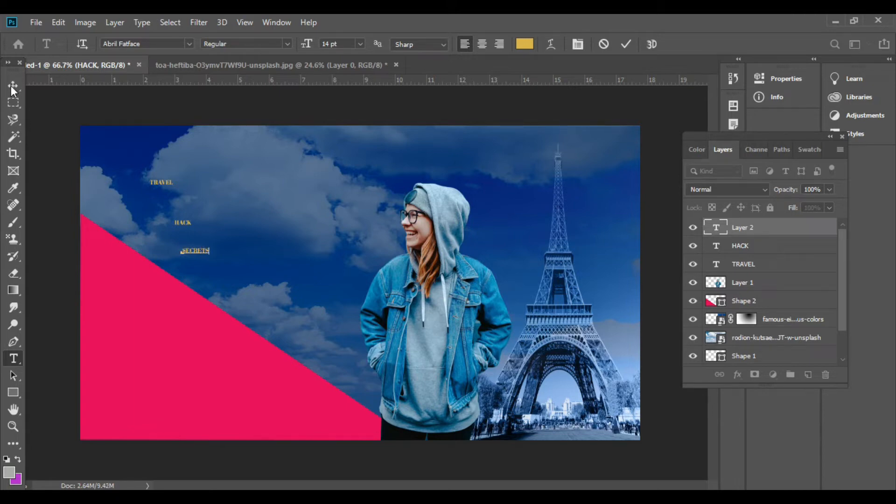
pyautogui.click(13, 87)
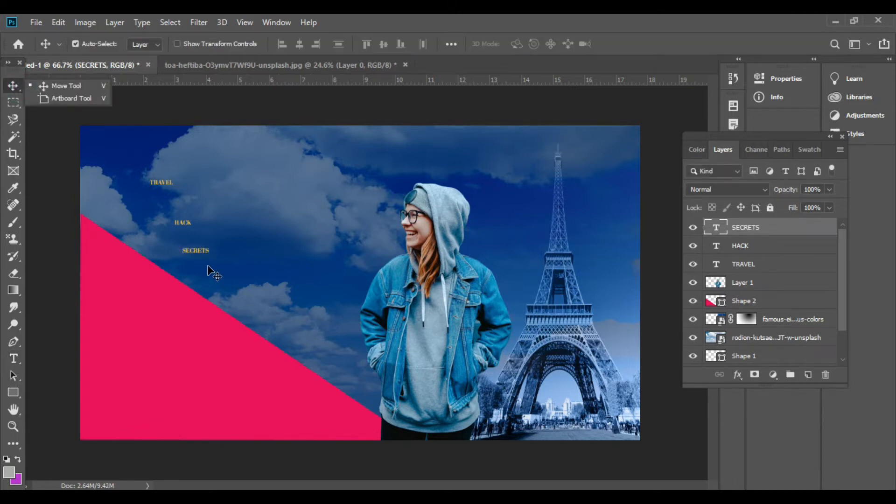
# Step: Scale the TRAVEL text up to about 126 pt and position it in the canvas's upper-left area
pyautogui.click(203, 250)
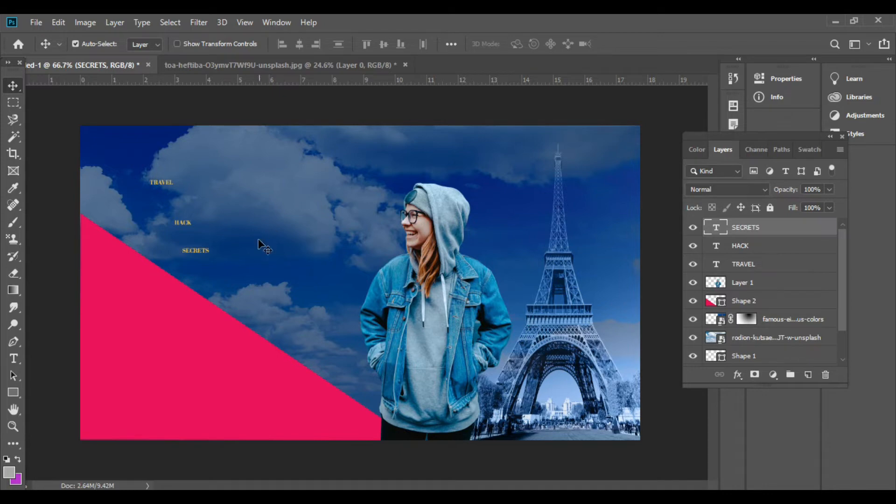
pyautogui.click(204, 252)
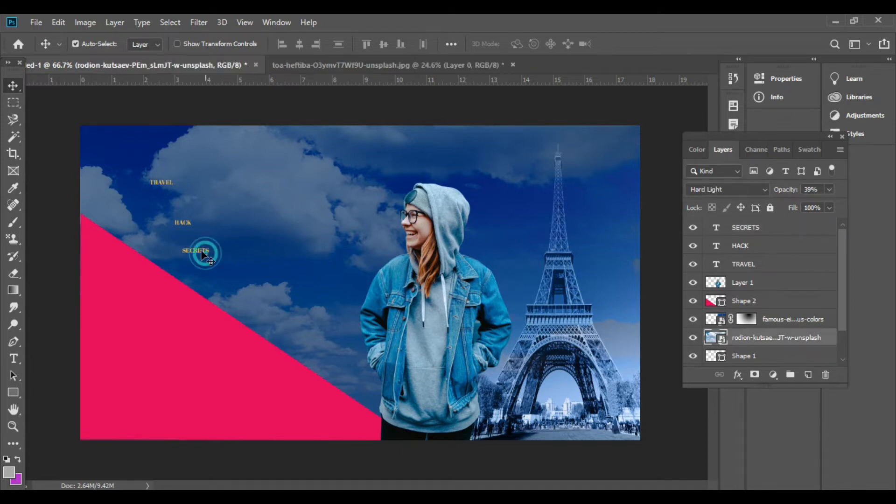
pyautogui.click(738, 265)
pyautogui.click(169, 183)
pyautogui.click(15, 358)
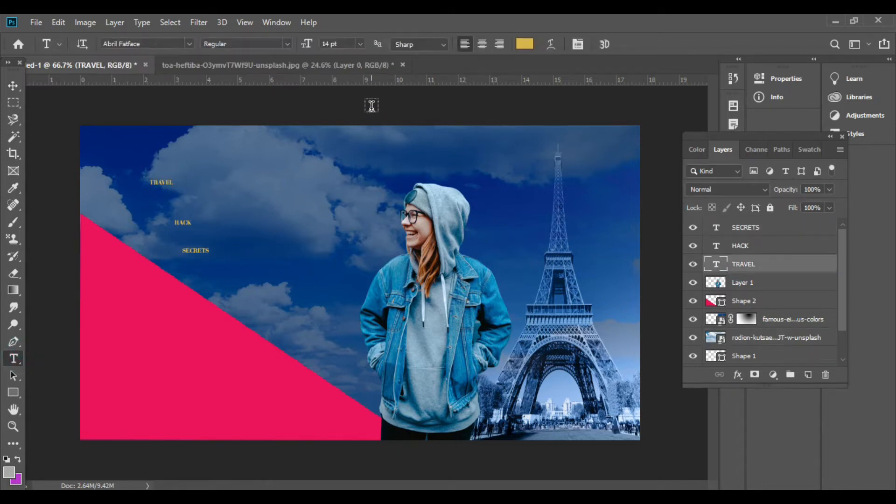
pyautogui.click(14, 97)
pyautogui.click(13, 86)
pyautogui.moveTo(159, 183); pyautogui.dragTo(370, 252)
pyautogui.hotkey('ctrl', 't')
pyautogui.moveTo(290, 212); pyautogui.dragTo(265, 183)
pyautogui.click(629, 44)
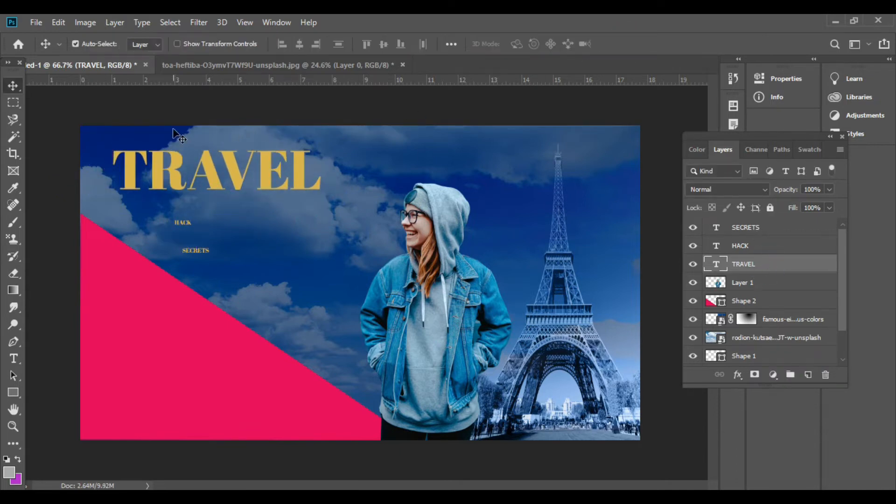
# Step: Set the TRAVEL text in Raleway Bold and shift it about 0.5 in to the left
pyautogui.moveTo(809, 135); pyautogui.dragTo(731, 254)
pyautogui.click(786, 78)
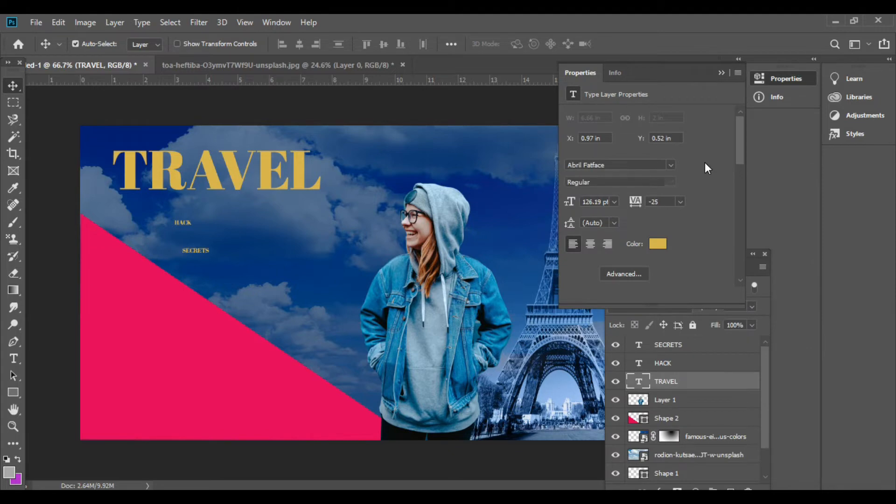
pyautogui.click(671, 165)
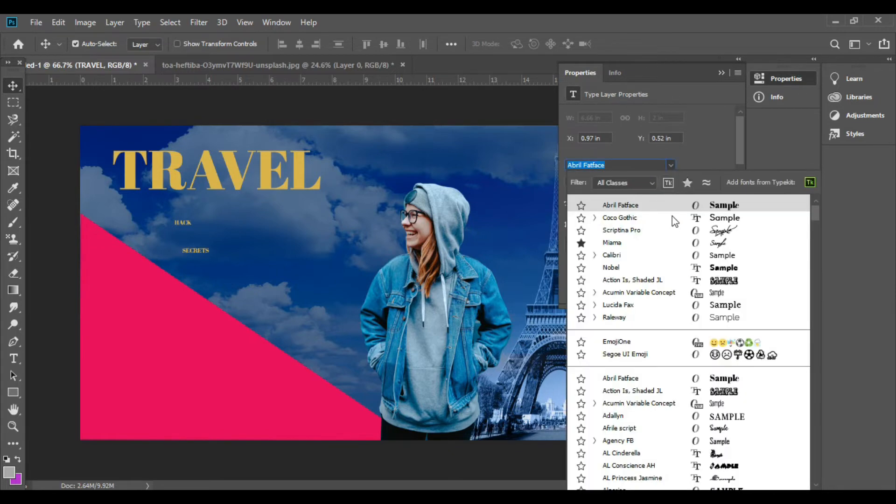
pyautogui.click(594, 318)
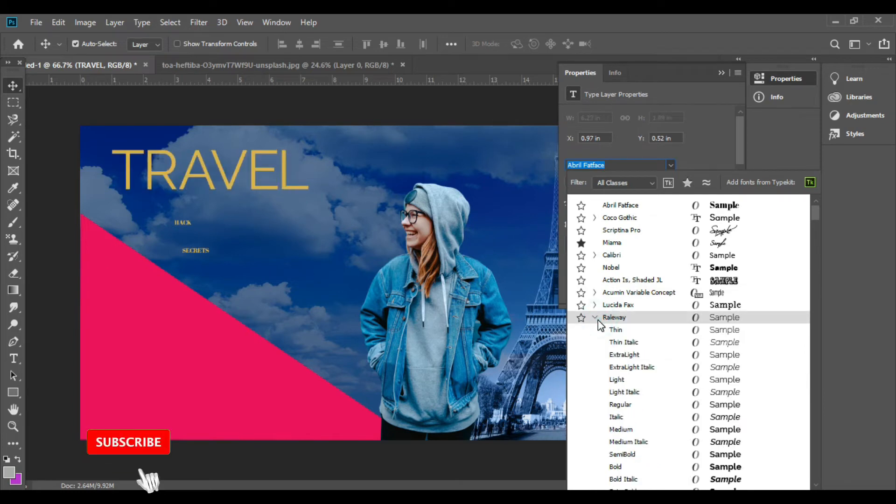
pyautogui.click(616, 467)
pyautogui.moveTo(294, 159); pyautogui.dragTo(278, 160)
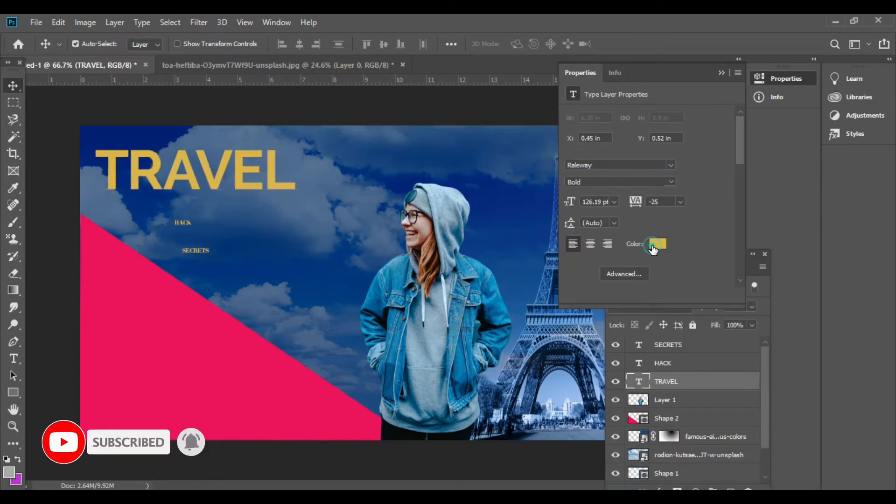
# Step: Recolour the TRAVEL text white
pyautogui.click(658, 244)
pyautogui.moveTo(548, 132); pyautogui.dragTo(551, 100)
pyautogui.click(847, 102)
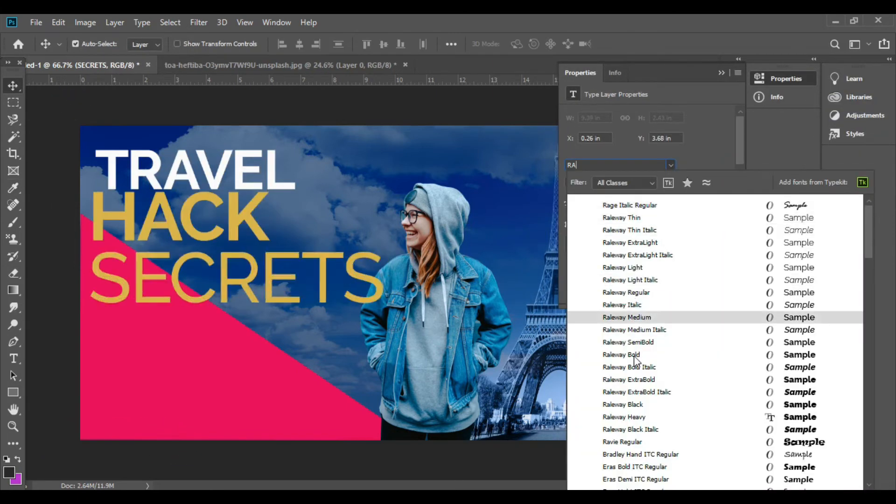
# Step: Set the SECRETS text in Raleway Bold and colour it bright yellow, #fcdc04
pyautogui.click(634, 355)
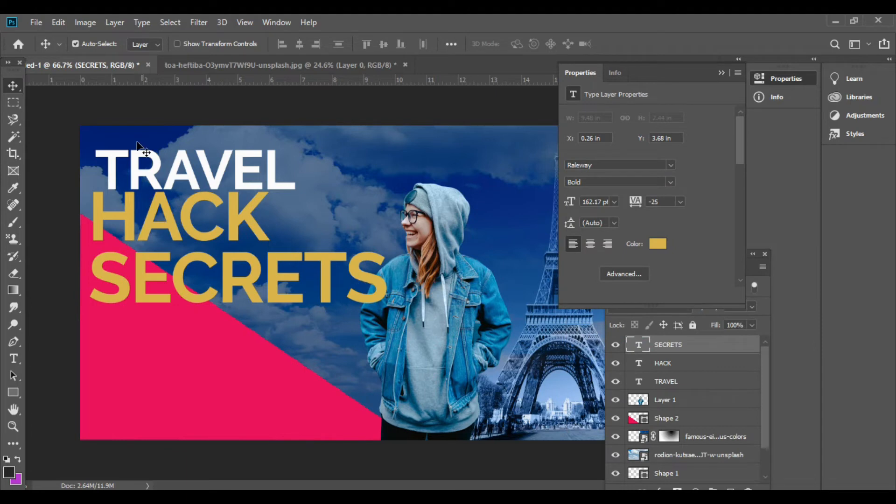
pyautogui.click(659, 245)
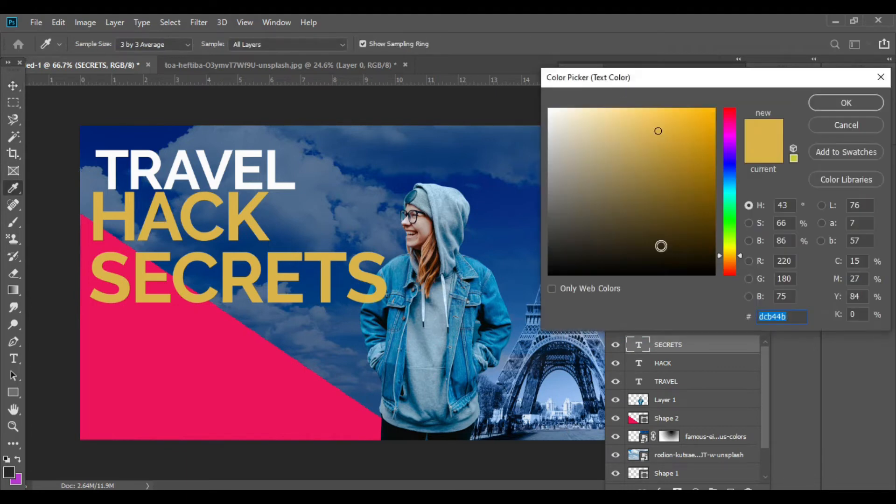
pyautogui.write('fbb807')
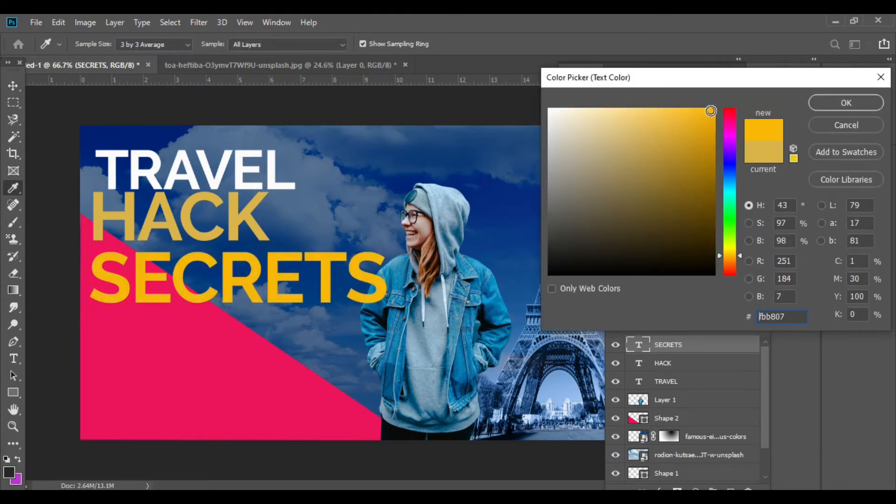
pyautogui.click(714, 109)
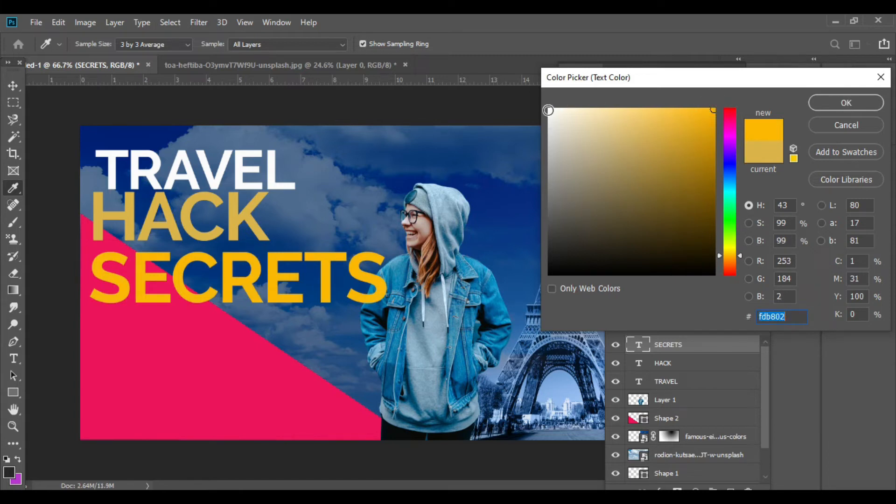
pyautogui.click(549, 110)
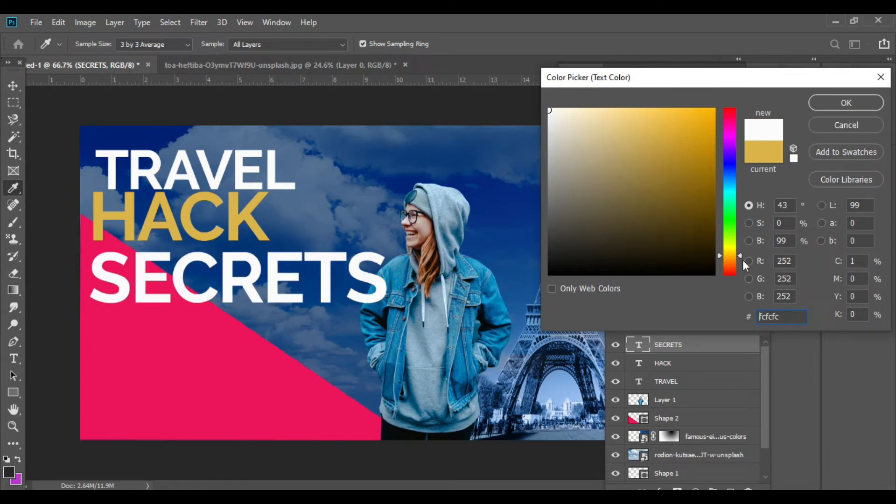
pyautogui.moveTo(742, 260); pyautogui.dragTo(737, 202)
pyautogui.click(713, 110)
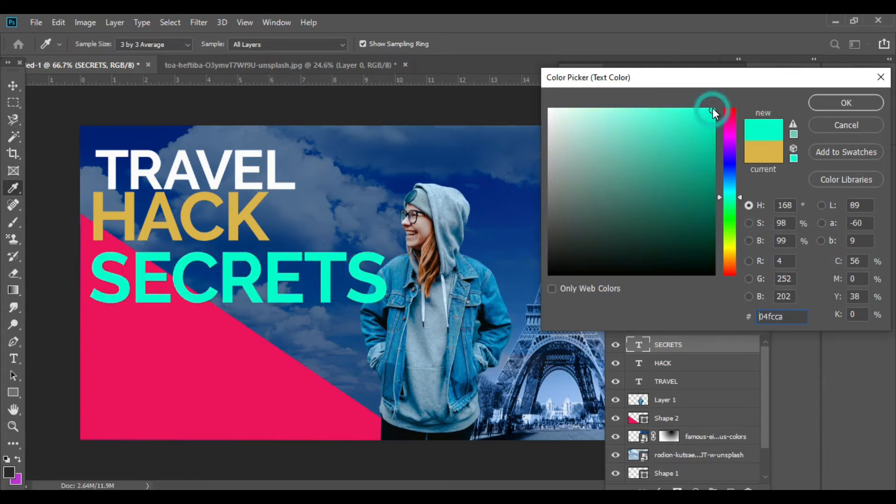
pyautogui.moveTo(738, 197); pyautogui.dragTo(741, 251)
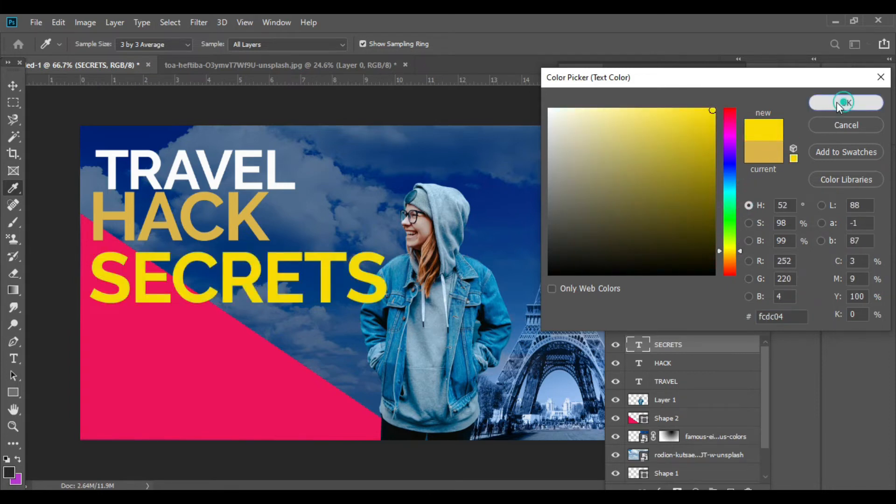
pyautogui.click(846, 103)
# Step: Nudge the HACK text slightly to sit between TRAVEL and SECRETS, and recolour it white
pyautogui.click(13, 85)
pyautogui.click(194, 225)
pyautogui.moveTo(208, 231); pyautogui.dragTo(195, 232)
pyautogui.click(658, 243)
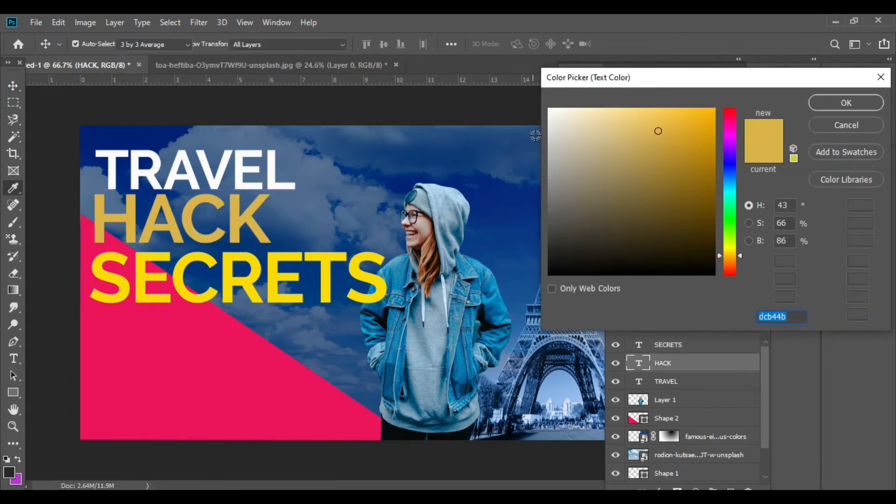
pyautogui.click(548, 110)
pyautogui.click(836, 104)
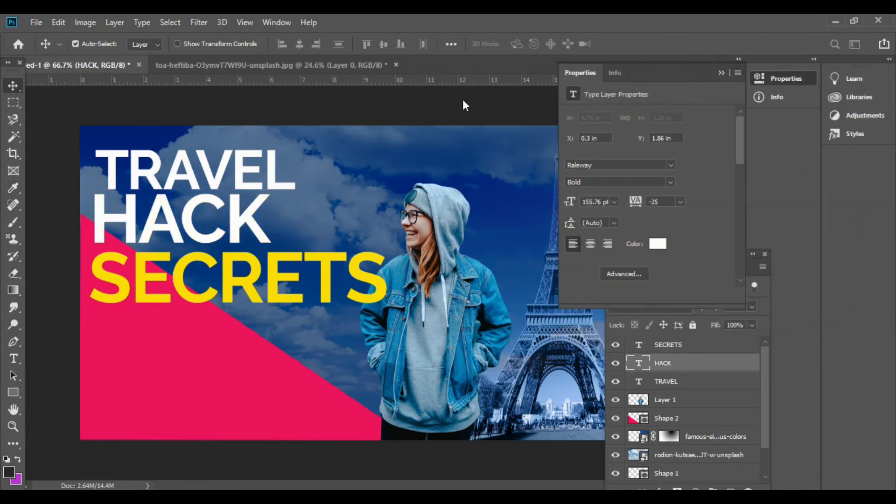
# Step: Enlarge the TRAVEL text with a free transform to about 8 in wide
pyautogui.click(260, 96)
pyautogui.click(276, 176)
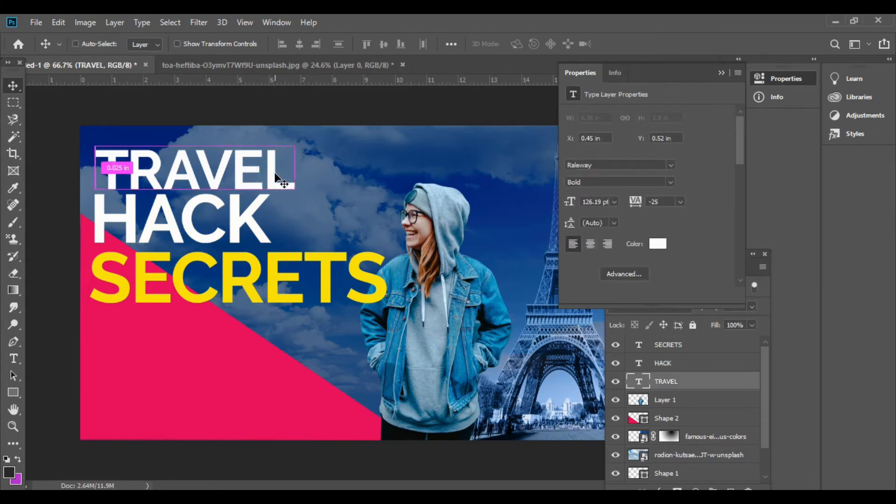
pyautogui.hotkey('ctrl', 't')
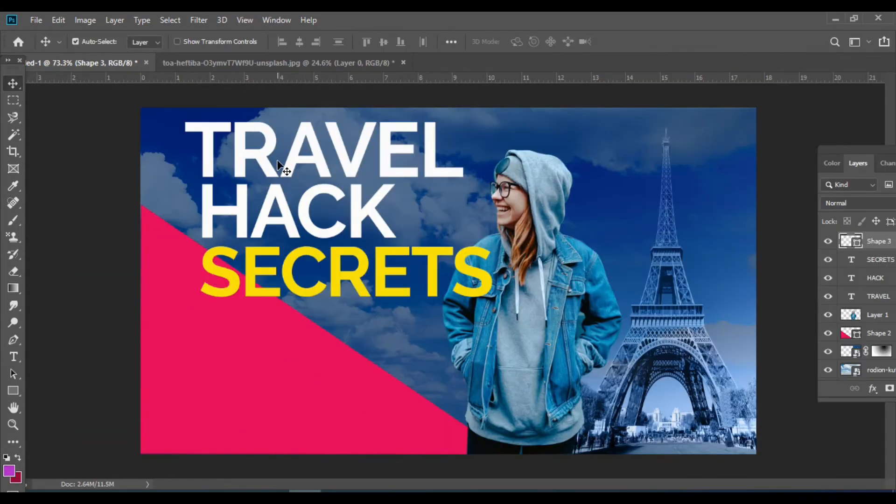
pyautogui.click(278, 164)
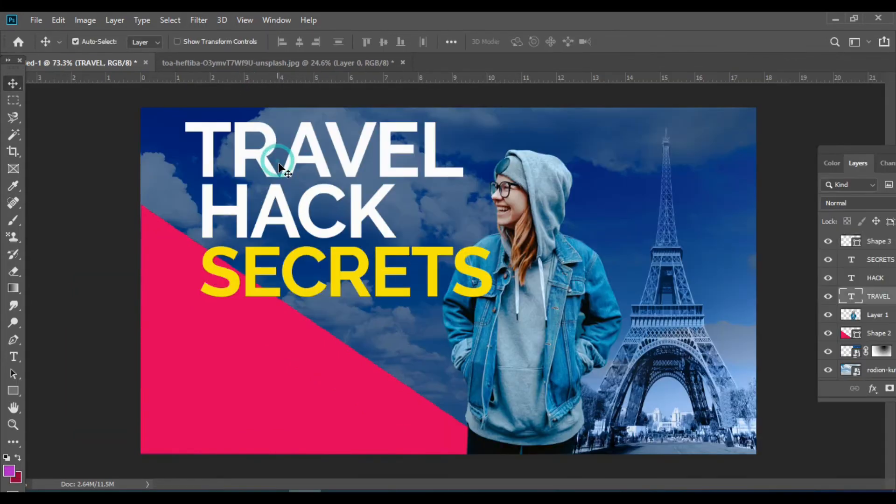
# Step: Place the Statue of Liberty photo from Downloads as an embedded image
pyautogui.click(35, 22)
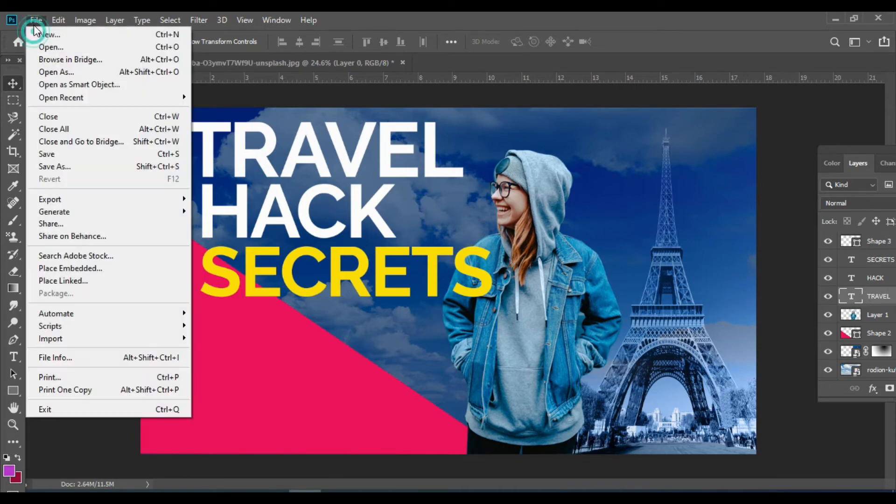
pyautogui.click(84, 268)
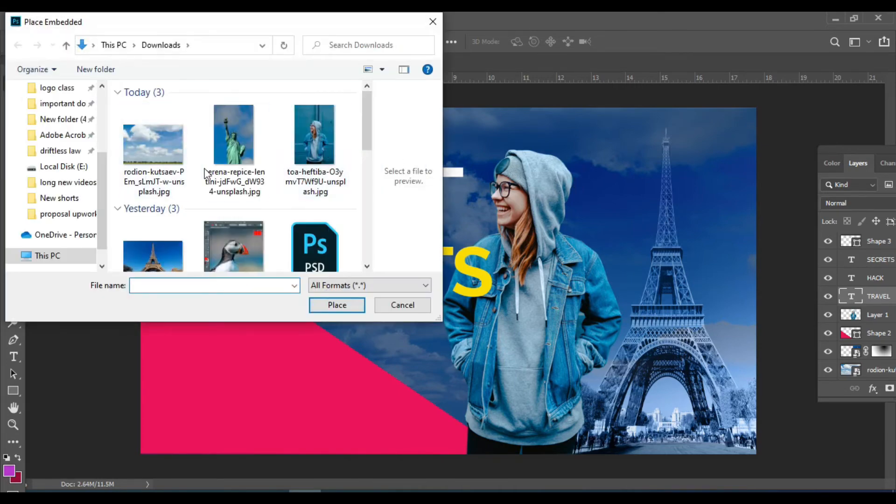
pyautogui.click(248, 139)
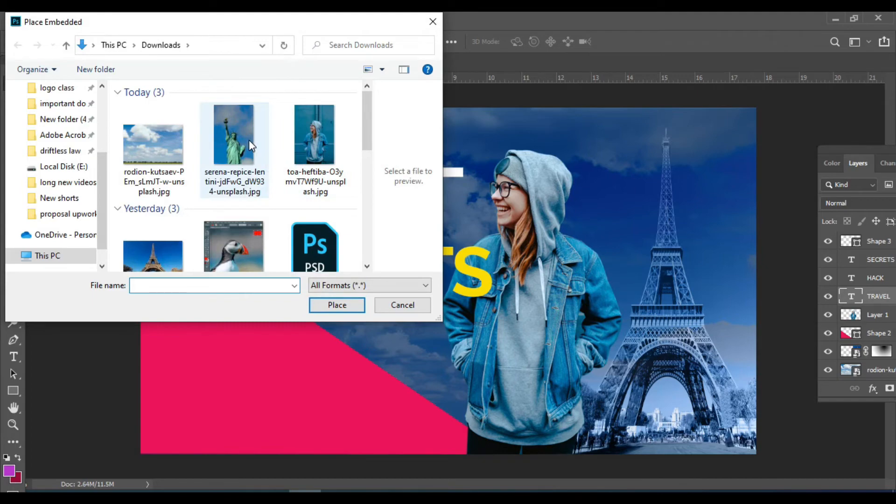
pyautogui.click(337, 308)
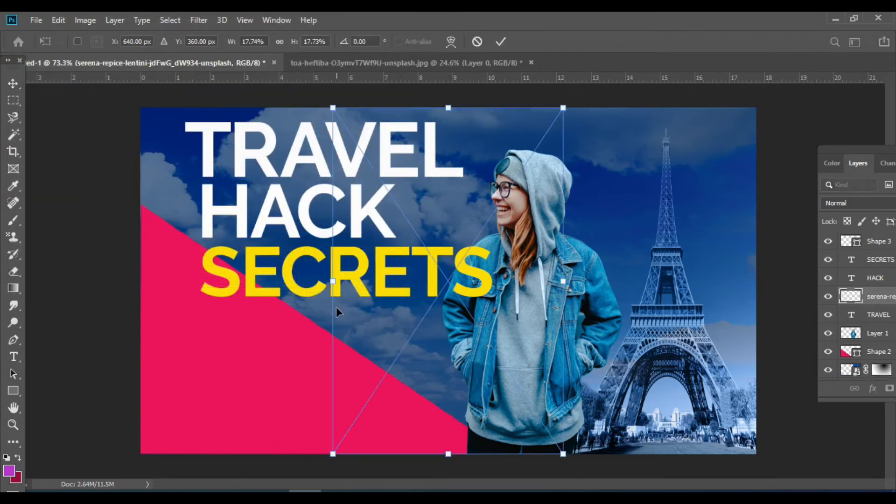
# Step: Scale the Statue of Liberty photo to 20.25% and place it over the canvas's left part at about X 189, Y 414 px
pyautogui.moveTo(455, 316); pyautogui.dragTo(261, 310)
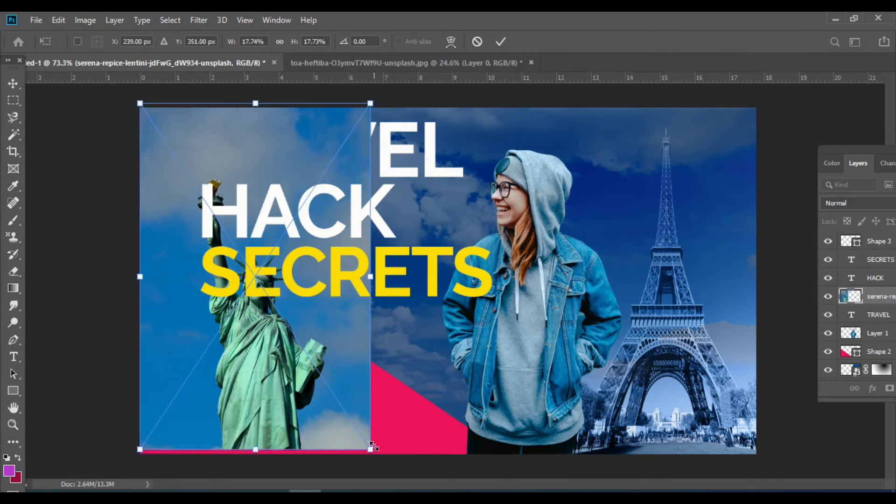
pyautogui.moveTo(373, 450); pyautogui.dragTo(405, 499)
pyautogui.moveTo(319, 440); pyautogui.dragTo(281, 442)
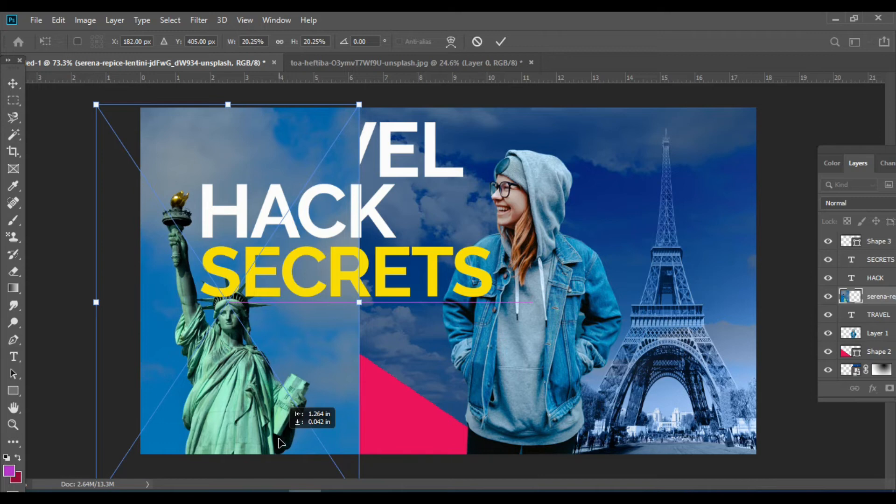
pyautogui.moveTo(281, 443); pyautogui.dragTo(283, 447)
pyautogui.moveTo(865, 149); pyautogui.dragTo(736, 99)
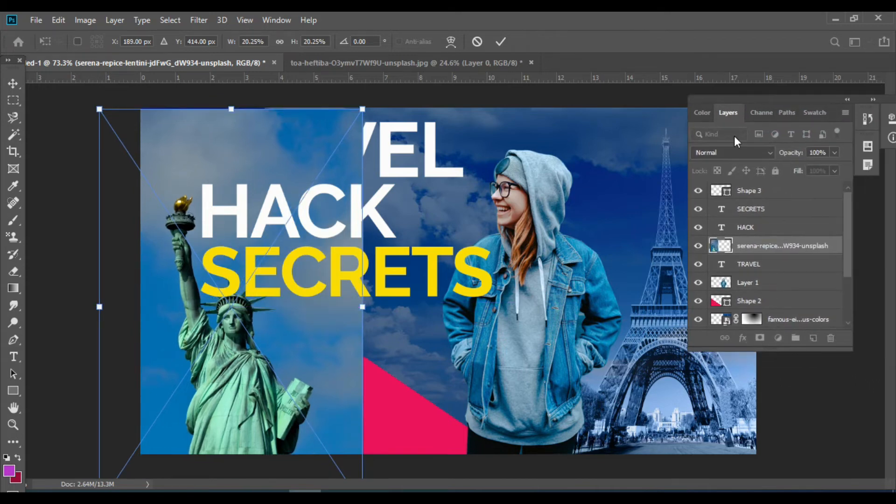
pyautogui.press('Return')
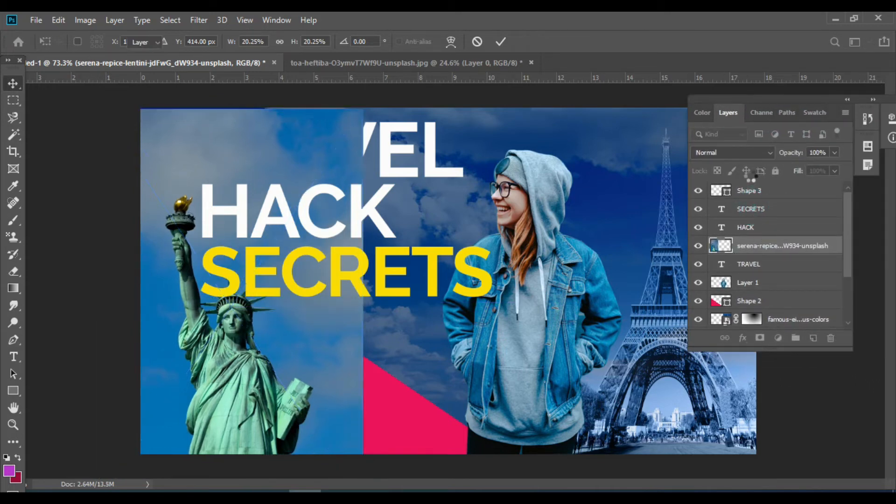
# Step: Move the TRAVEL text layer to the top of the layer stack, above Shape 3
pyautogui.click(750, 210)
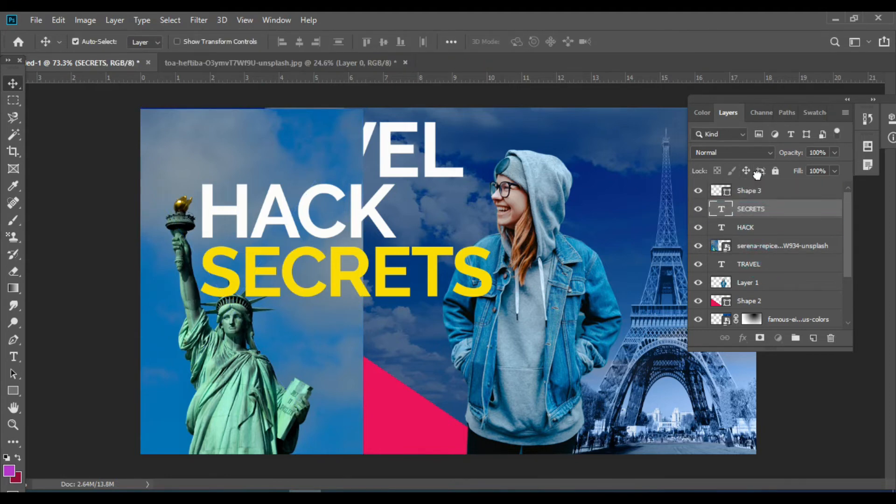
pyautogui.click(762, 257)
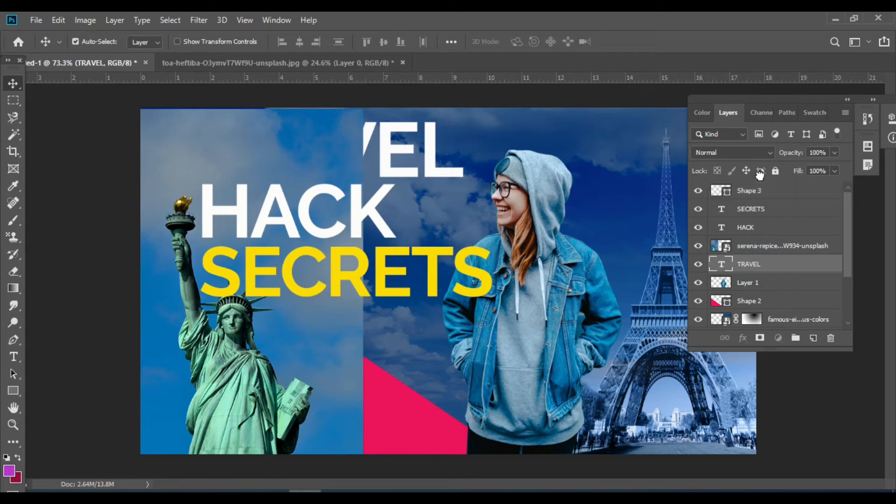
pyautogui.moveTo(757, 270); pyautogui.dragTo(757, 187)
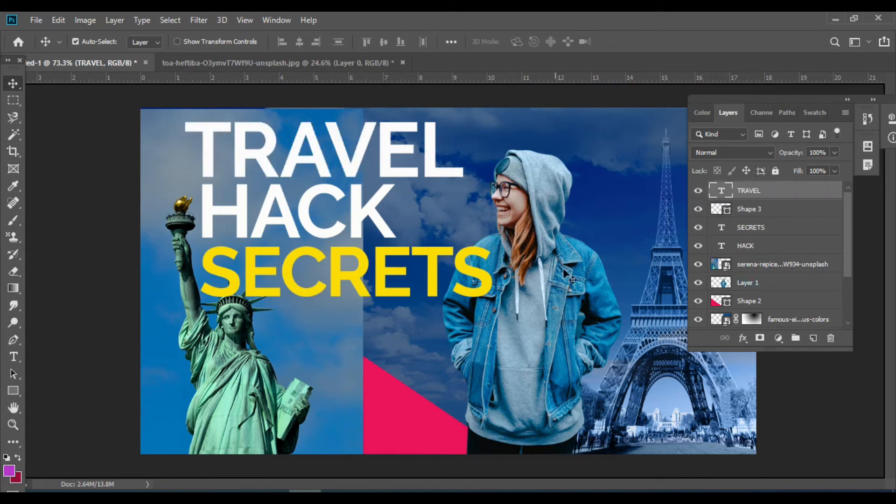
# Step: Set the Statue of Liberty layer's blend mode to Luminosity and add a layer mask to it
pyautogui.click(297, 343)
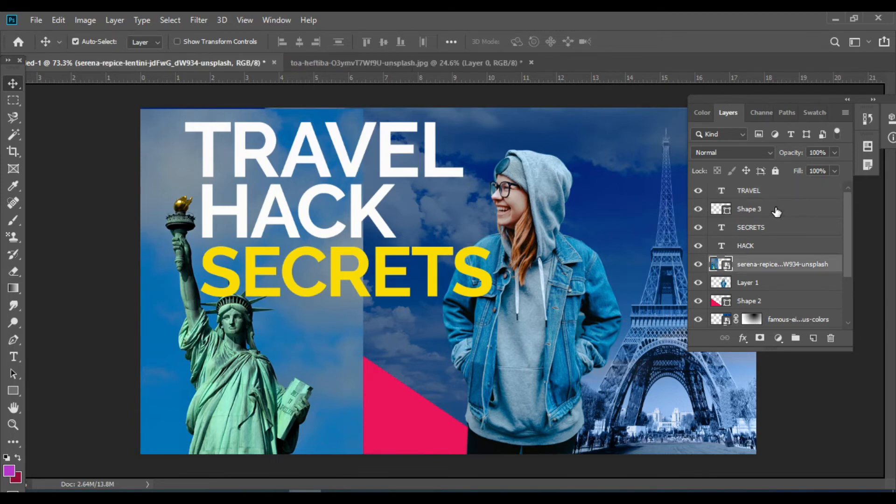
pyautogui.click(765, 149)
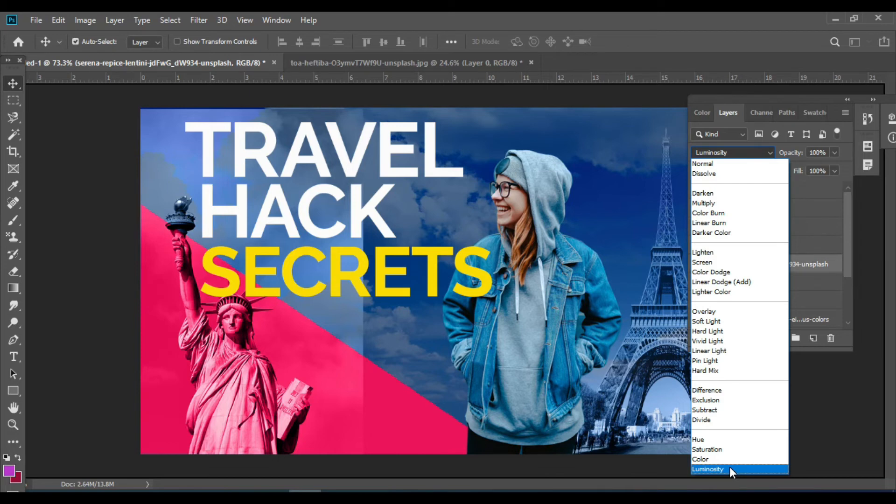
pyautogui.click(730, 468)
pyautogui.click(762, 339)
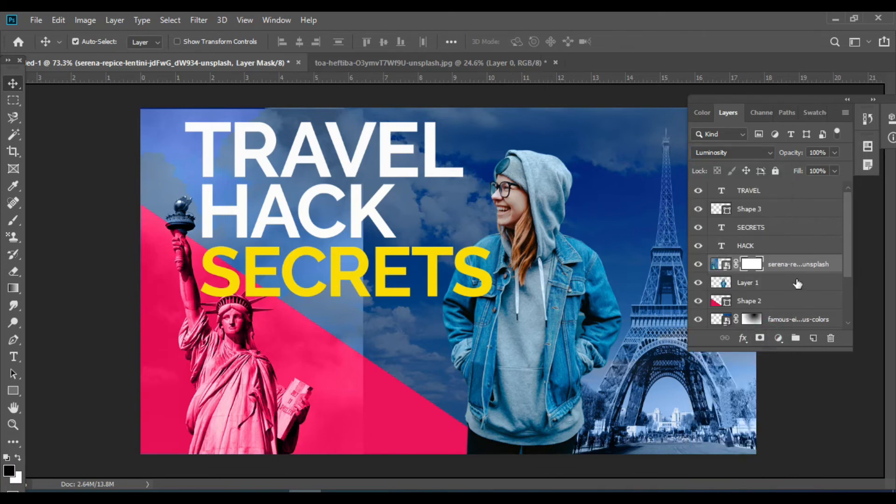
# Step: Fade the Statue of Liberty photo's sky by applying black-to-white radial gradients to its mask, the last one running diagonally down to the statue
pyautogui.click(18, 291)
pyautogui.moveTo(401, 183)
pyautogui.mouseDown()
pyautogui.moveTo(377, 196)
pyautogui.moveTo(330, 256)
pyautogui.mouseUp()
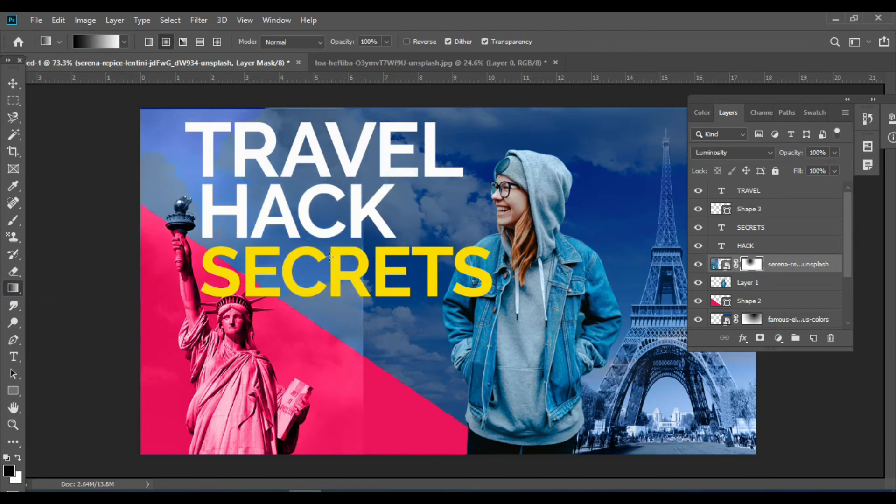
pyautogui.moveTo(486, 151); pyautogui.dragTo(180, 331)
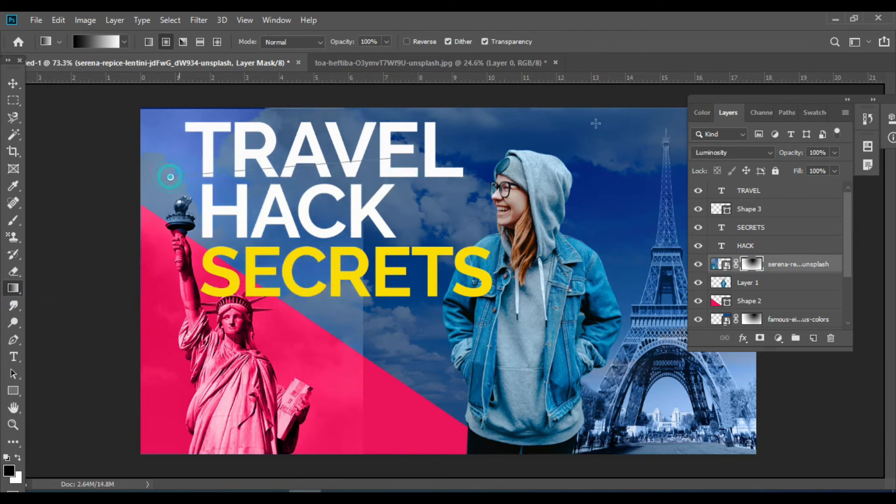
pyautogui.moveTo(603, 120); pyautogui.dragTo(400, 211)
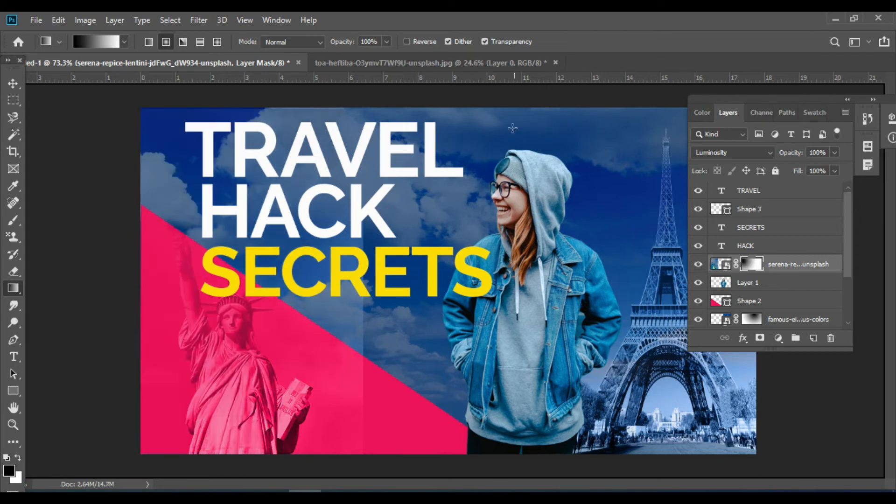
pyautogui.moveTo(512, 128); pyautogui.dragTo(189, 404)
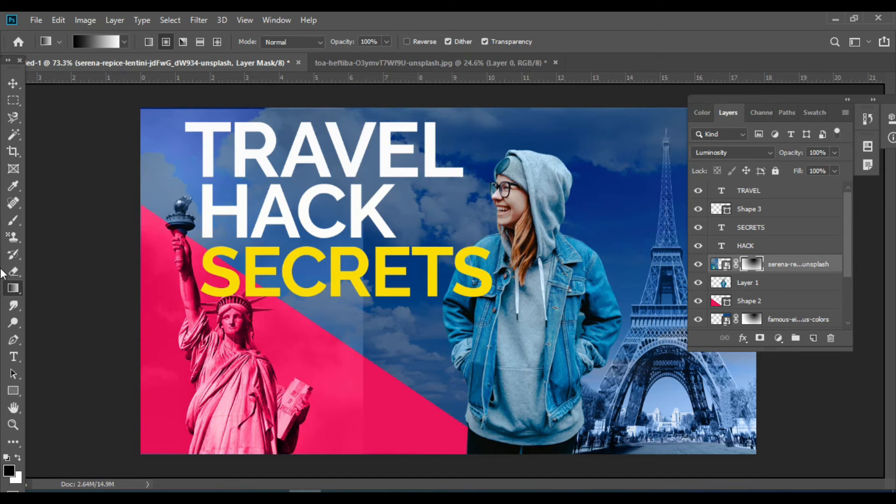
# Step: Try to brush out the sky around the statue's torch on the photo's mask with black at 58% opacity
pyautogui.moveTo(13, 220); pyautogui.dragTo(59, 225)
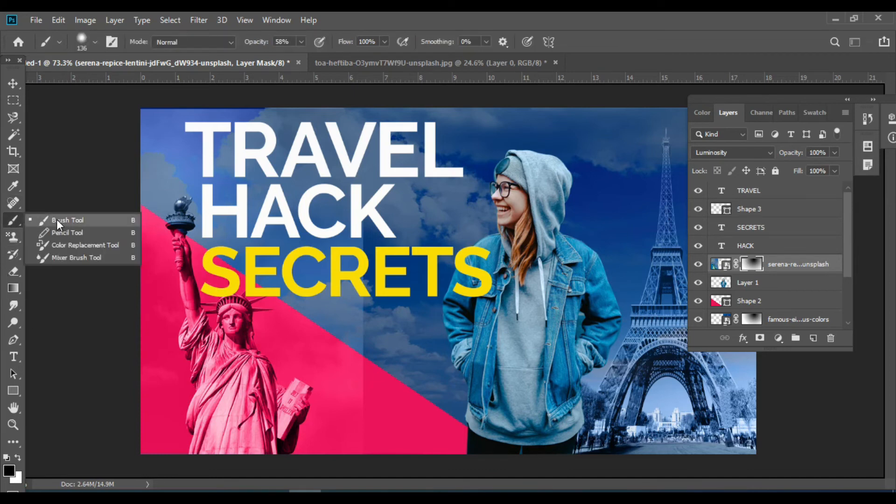
pyautogui.click(57, 221)
pyautogui.moveTo(158, 142)
pyautogui.mouseDown()
pyautogui.moveTo(341, 141)
pyautogui.moveTo(173, 173)
pyautogui.moveTo(166, 201)
pyautogui.moveTo(170, 193)
pyautogui.mouseUp()
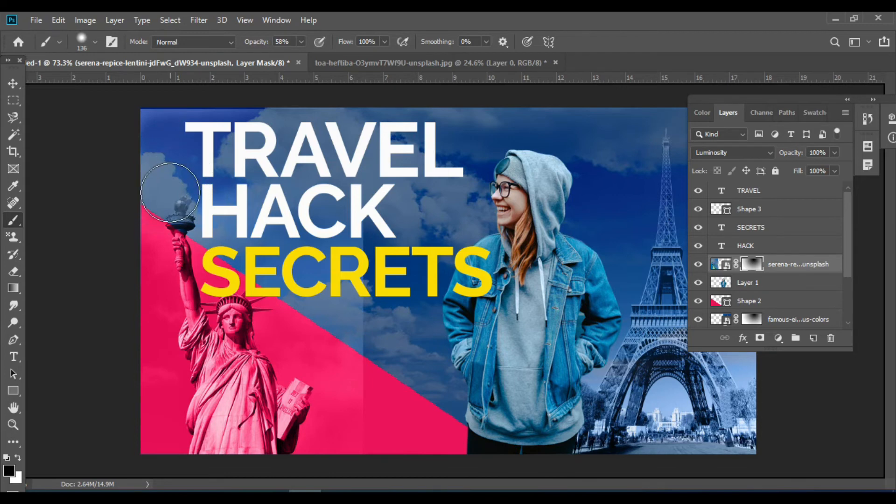
pyautogui.hotkey('ctrl', 'z')
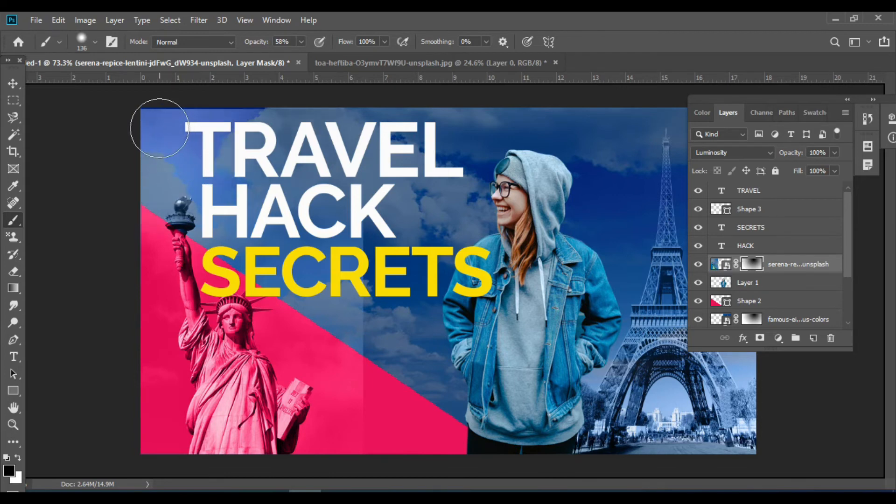
pyautogui.moveTo(159, 128)
pyautogui.mouseDown()
pyautogui.moveTo(423, 106)
pyautogui.moveTo(387, 135)
pyautogui.moveTo(236, 164)
pyautogui.moveTo(232, 192)
pyautogui.mouseUp()
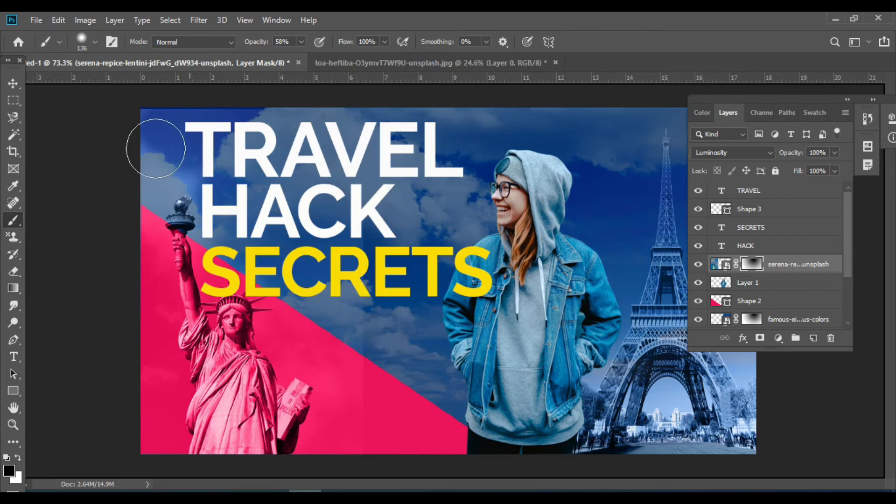
pyautogui.click(19, 85)
pyautogui.click(70, 97)
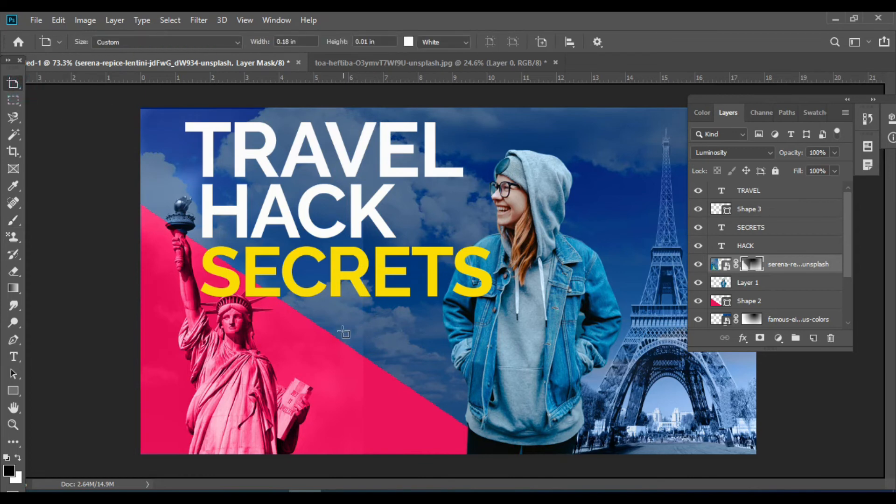
pyautogui.click(12, 85)
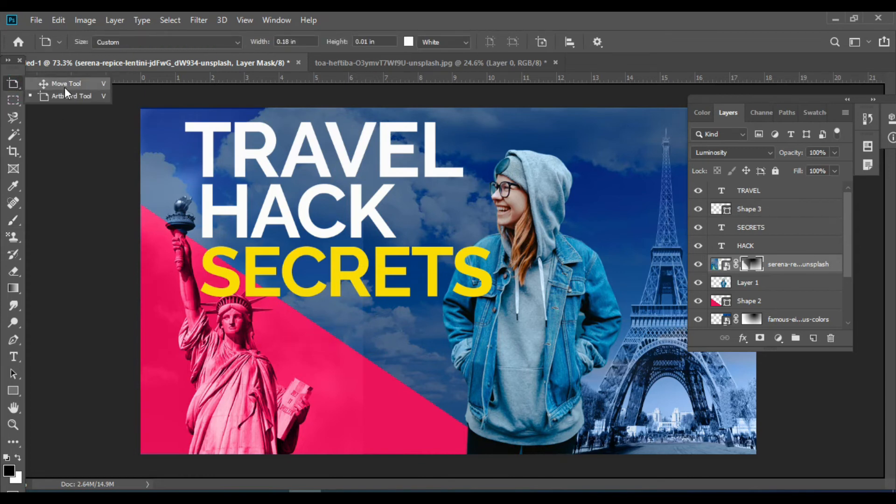
pyautogui.click(63, 82)
pyautogui.click(155, 362)
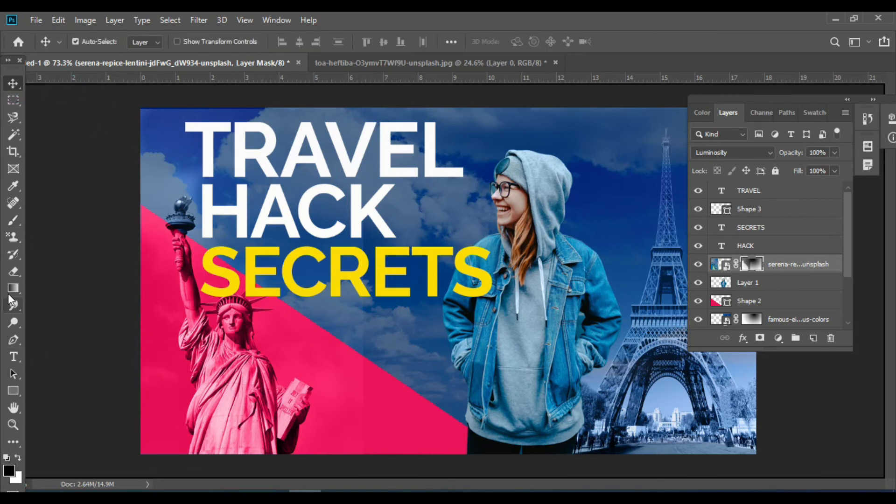
pyautogui.click(13, 271)
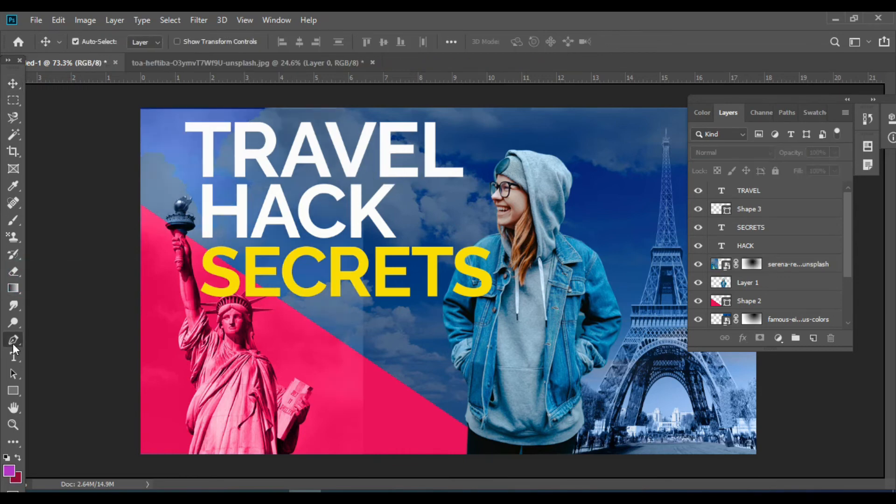
# Step: Choose the Pen tool in Shape mode and hide the SECRETS text covering the statue's crown
pyautogui.click(12, 341)
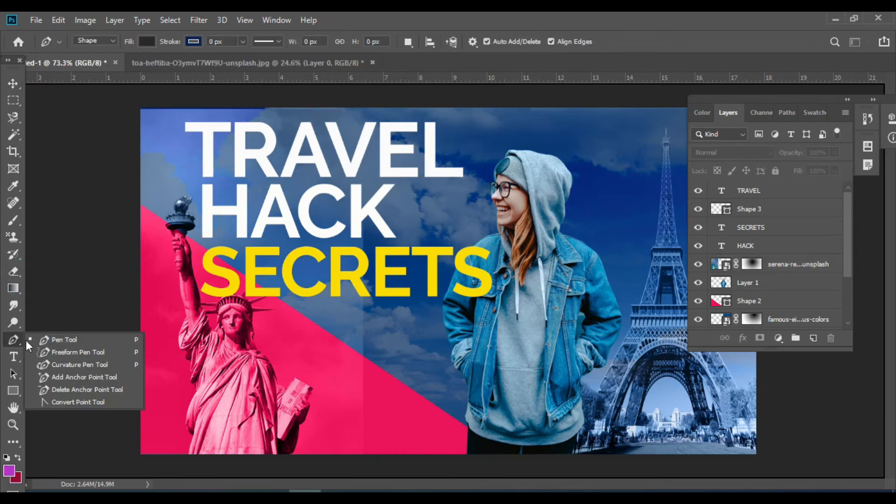
pyautogui.click(45, 339)
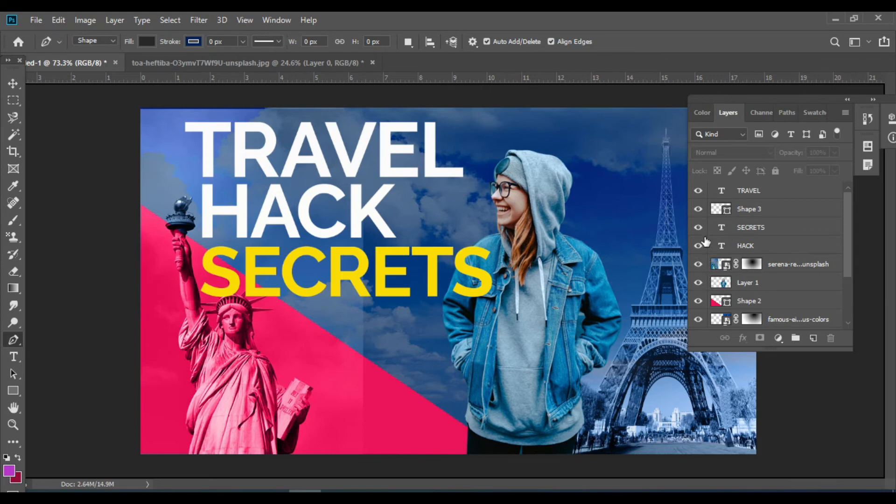
pyautogui.click(698, 227)
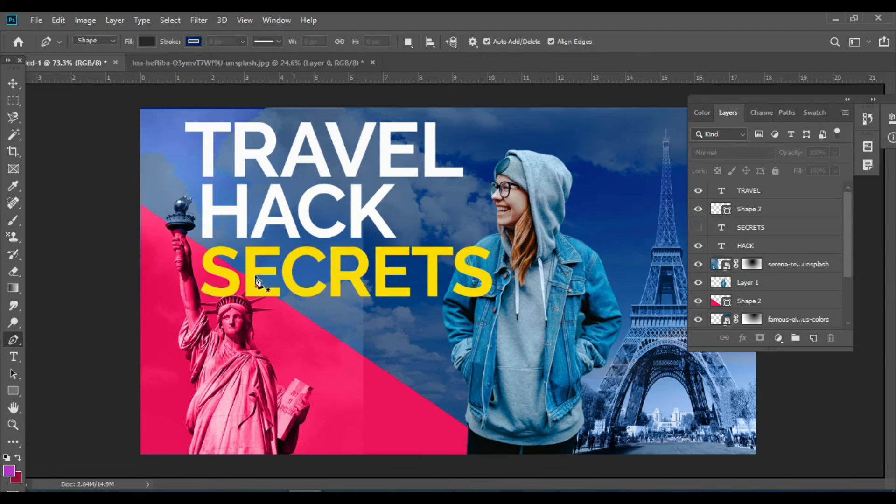
# Step: Trace the spikes of the statue's crown as a closed Pen shape and deselect it
pyautogui.click(221, 300)
pyautogui.click(204, 284)
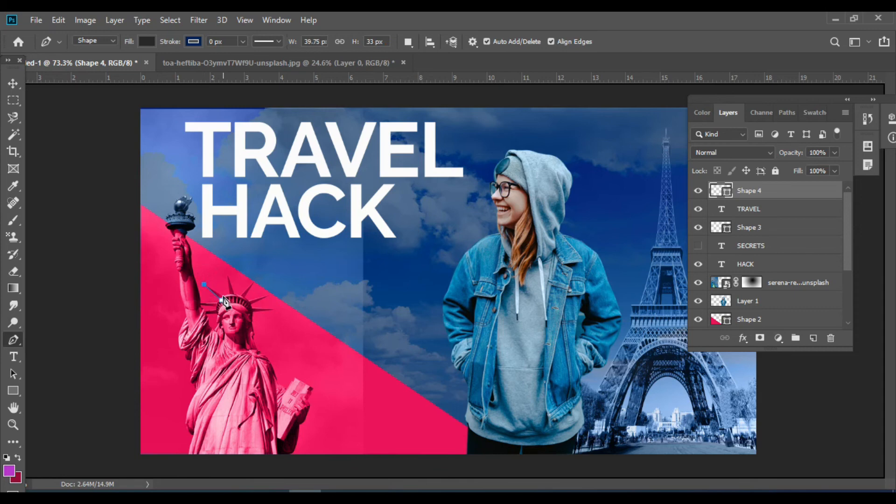
pyautogui.click(223, 297)
pyautogui.click(229, 294)
pyautogui.click(227, 278)
pyautogui.click(234, 295)
pyautogui.click(241, 296)
pyautogui.click(254, 283)
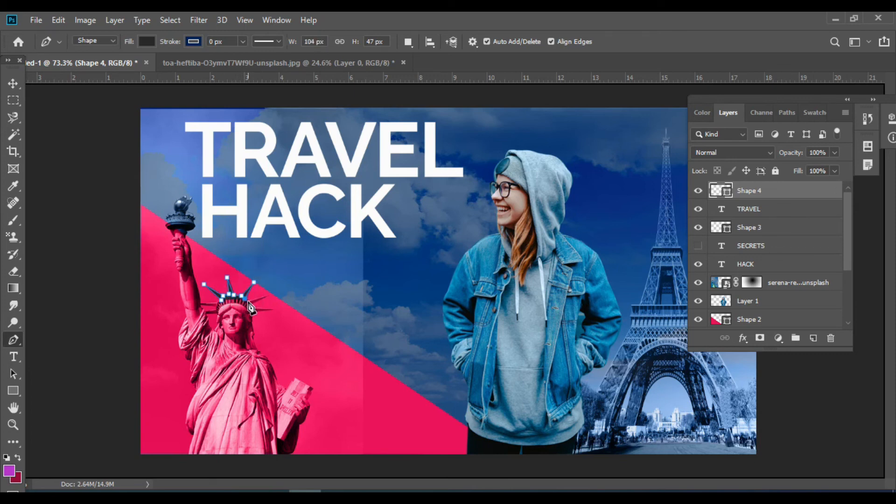
pyautogui.click(268, 297)
pyautogui.click(253, 308)
pyautogui.click(14, 85)
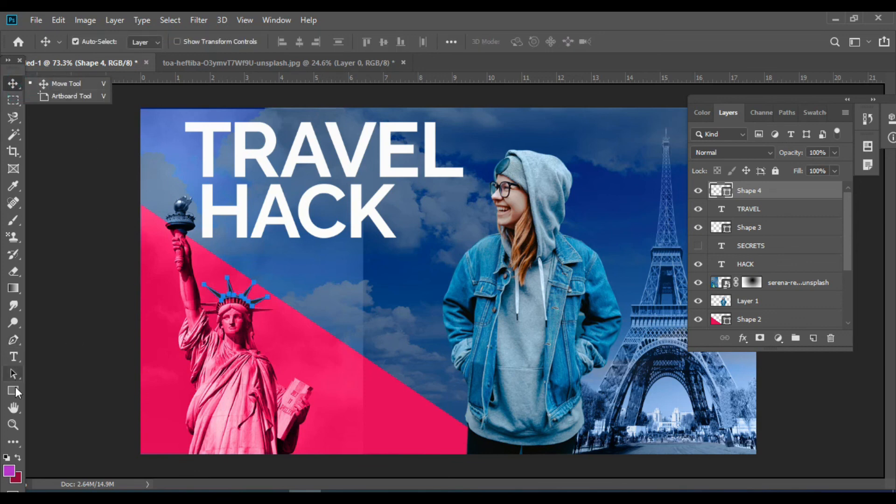
pyautogui.click(13, 79)
pyautogui.click(57, 123)
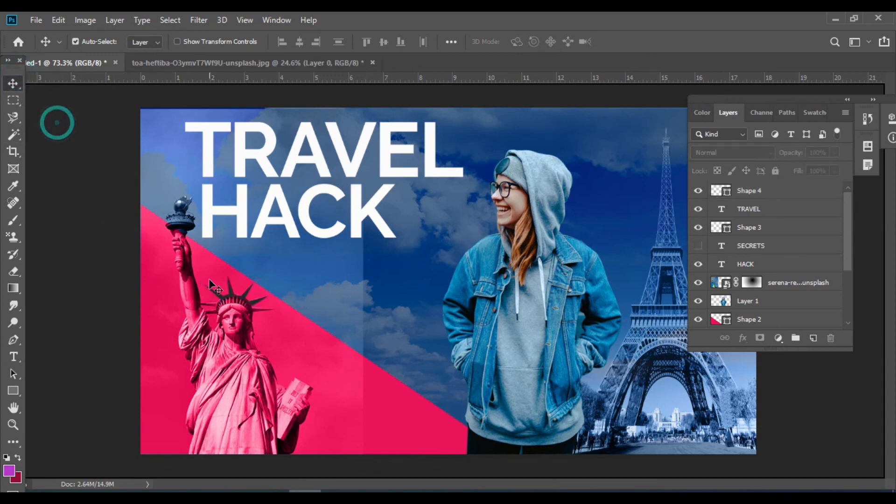
# Step: Fill the traced crown shape with the dark red background colour and show the SECRETS text again behind it
pyautogui.click(232, 298)
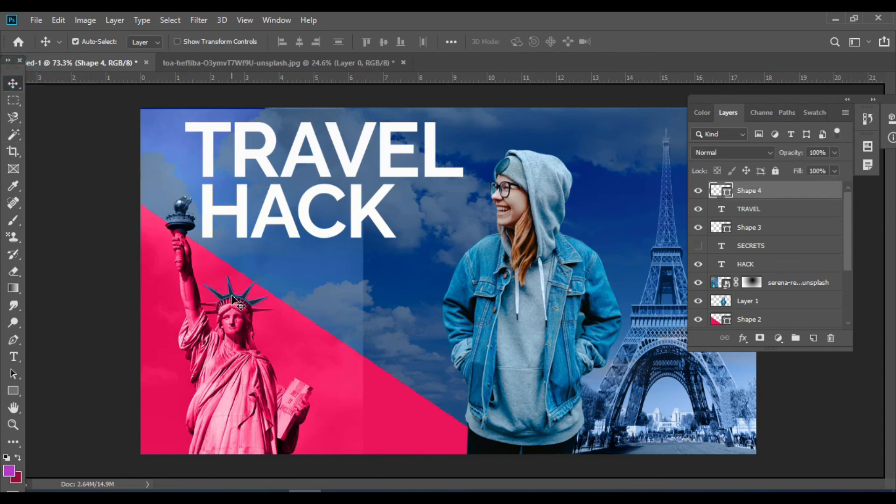
pyautogui.click(19, 479)
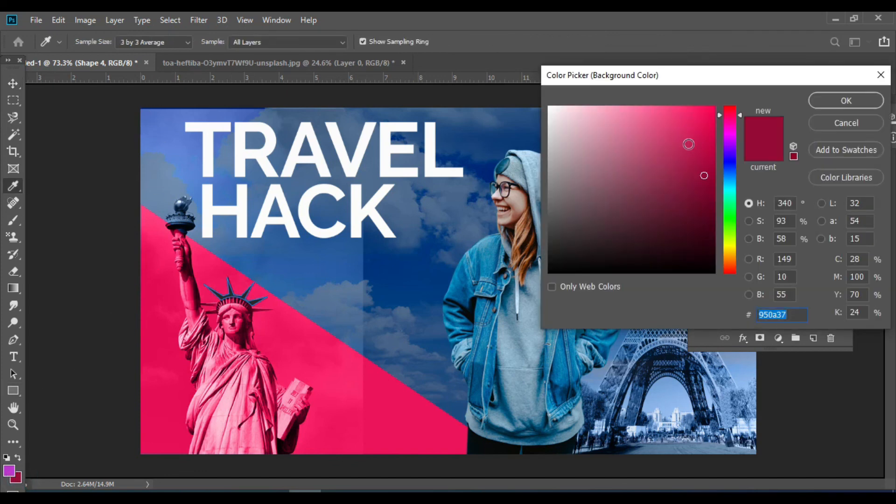
pyautogui.click(827, 103)
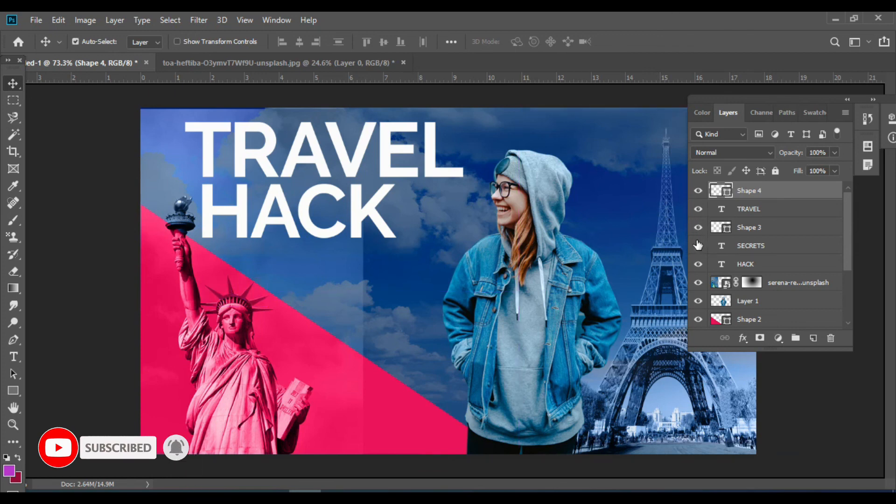
pyautogui.click(699, 246)
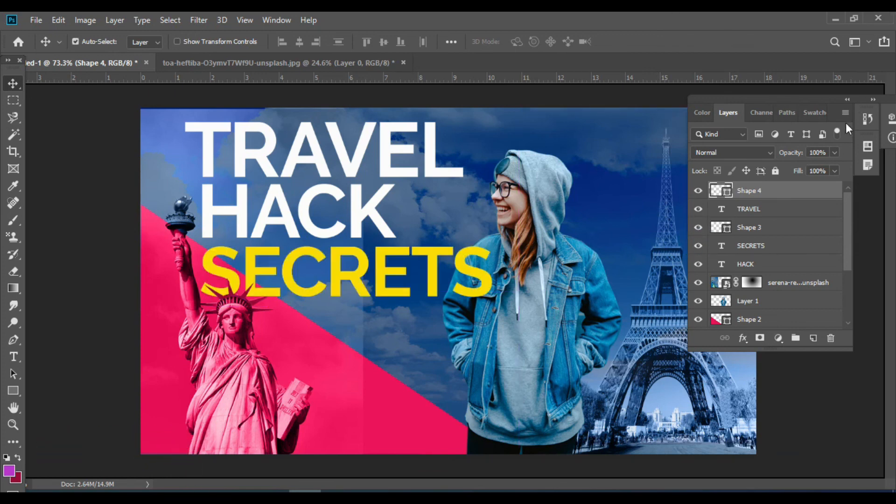
pyautogui.click(848, 101)
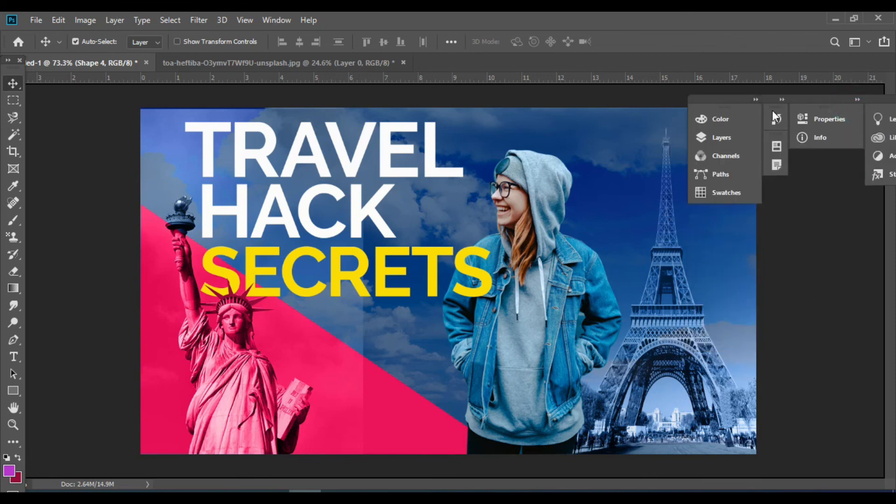